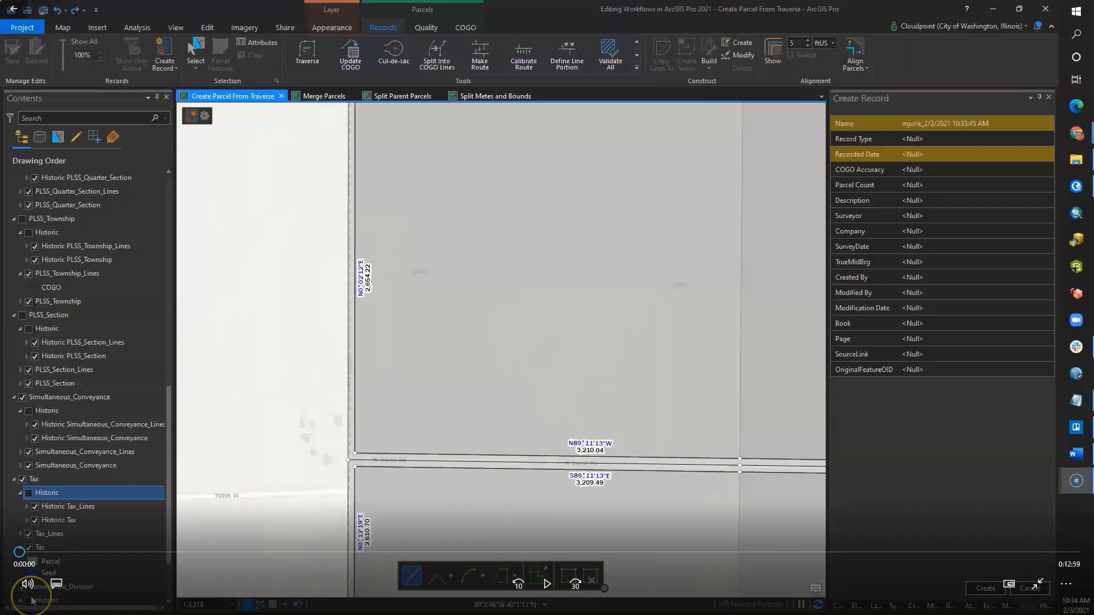
pyautogui.click(545, 583)
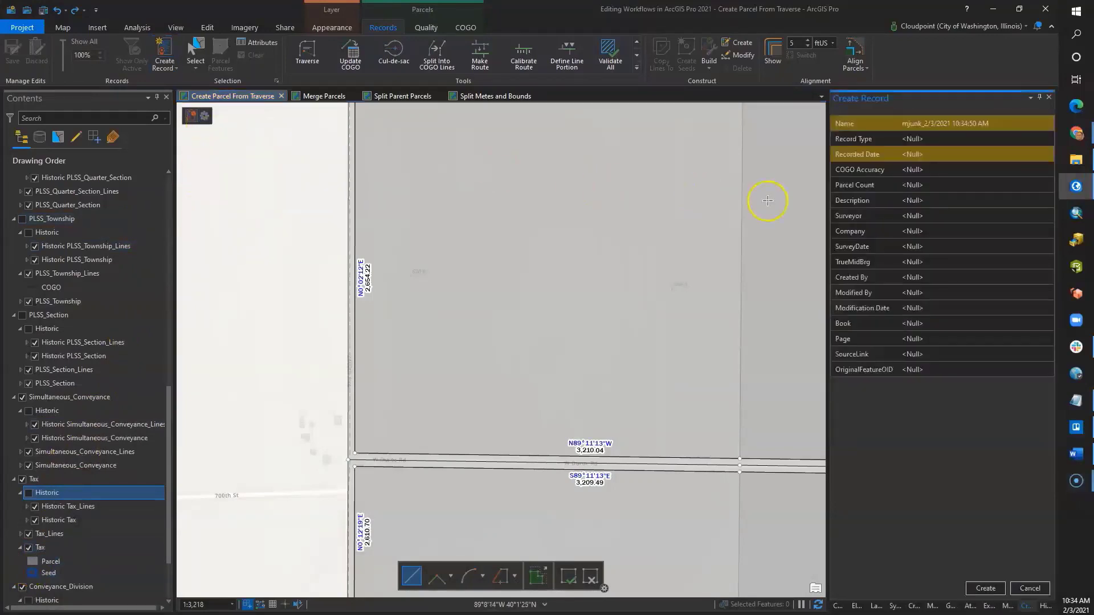
pyautogui.click(968, 279)
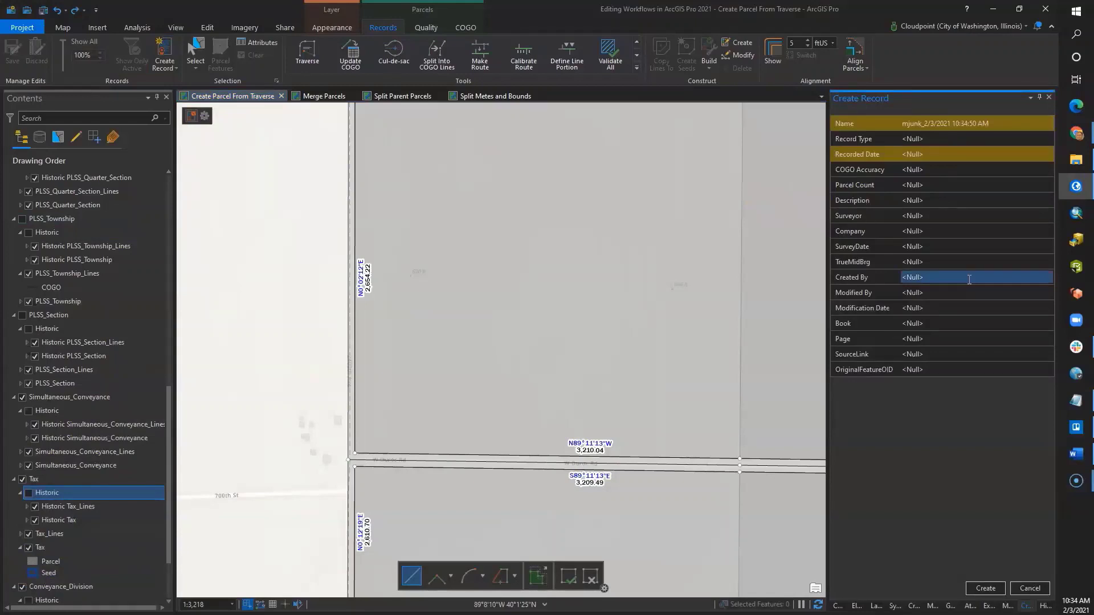
pyautogui.click(798, 246)
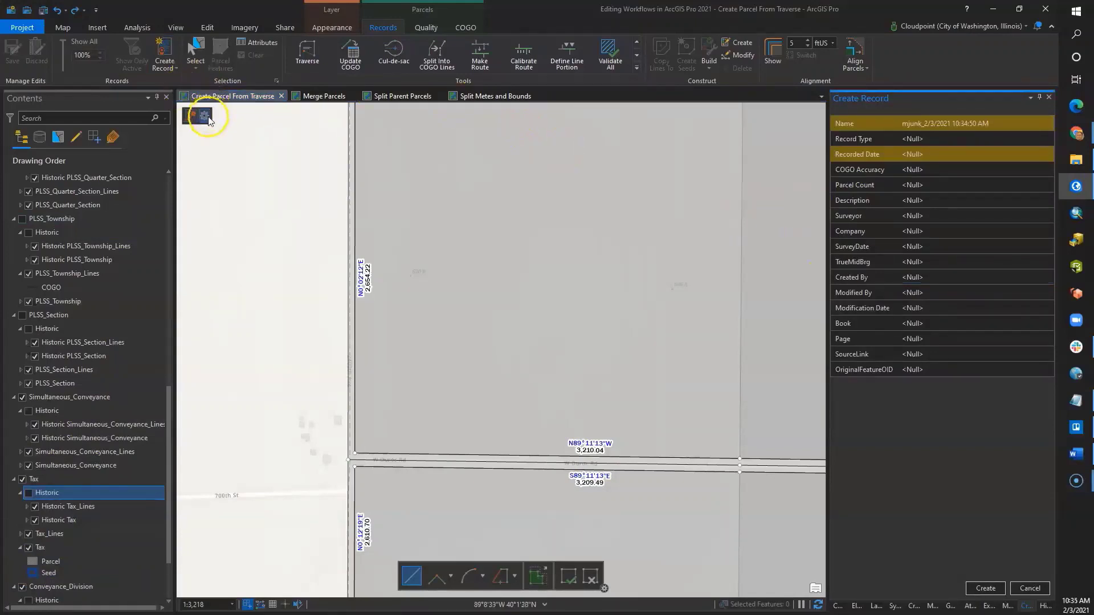
# List the records created in the last 31 days and set Traverse Demo as the active record
pyautogui.click(206, 117)
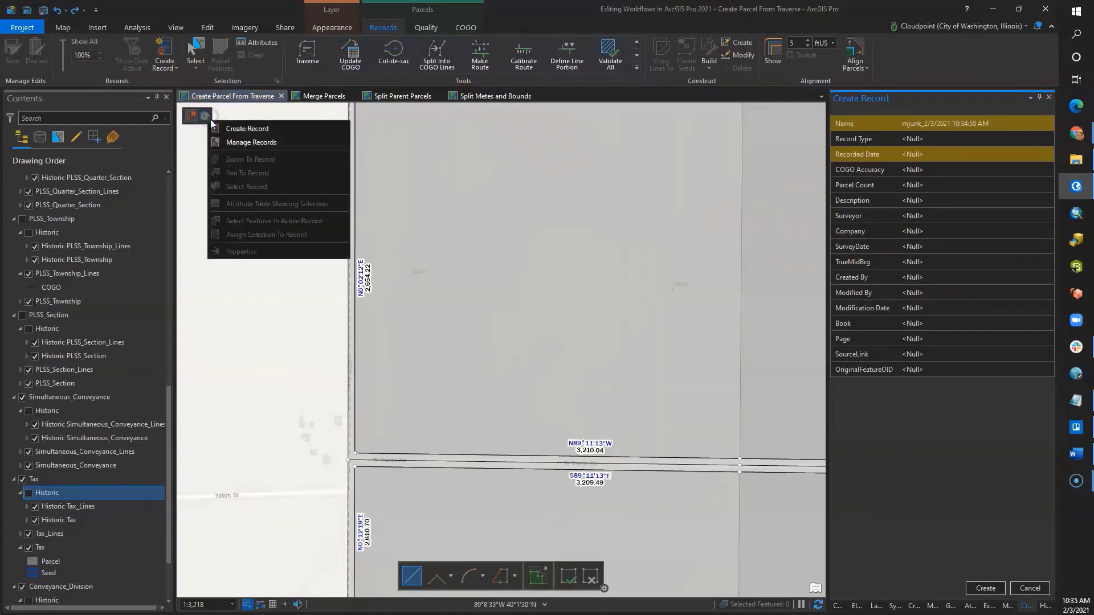
pyautogui.click(232, 143)
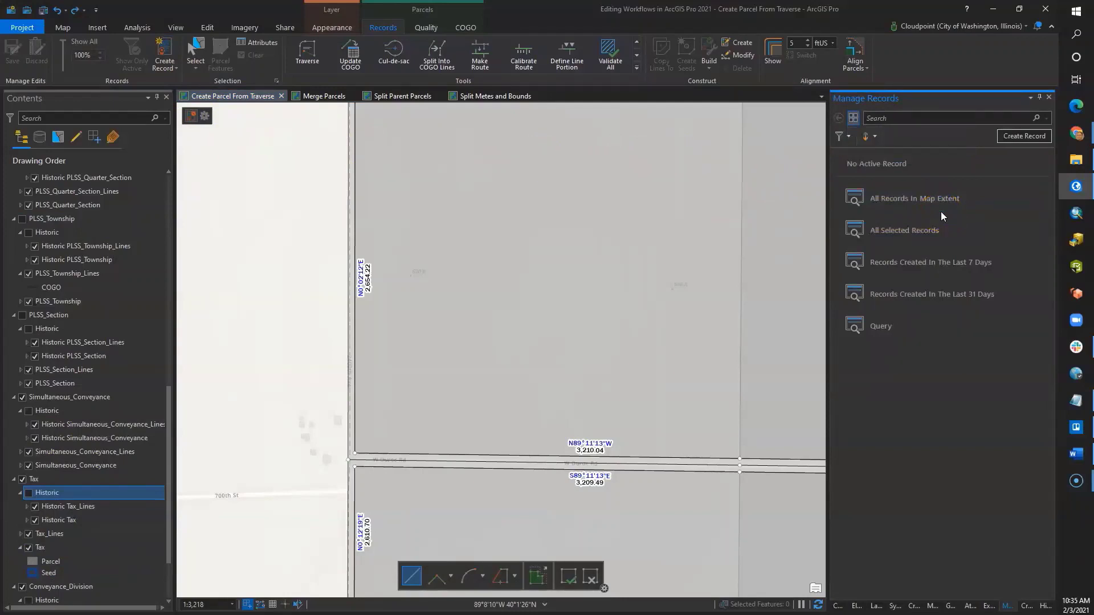
pyautogui.click(919, 116)
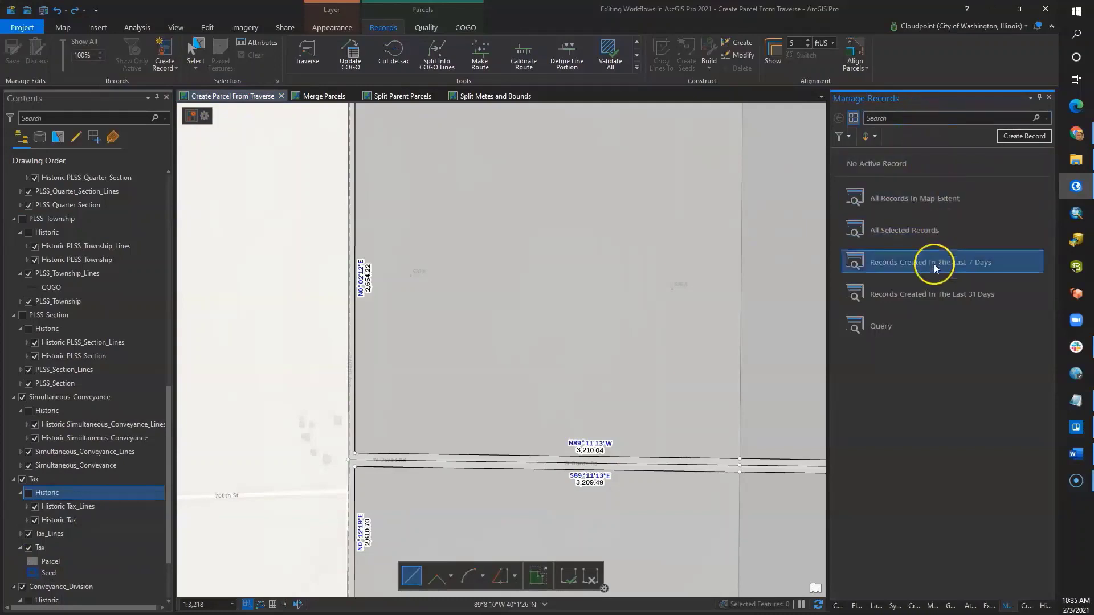
pyautogui.click(934, 295)
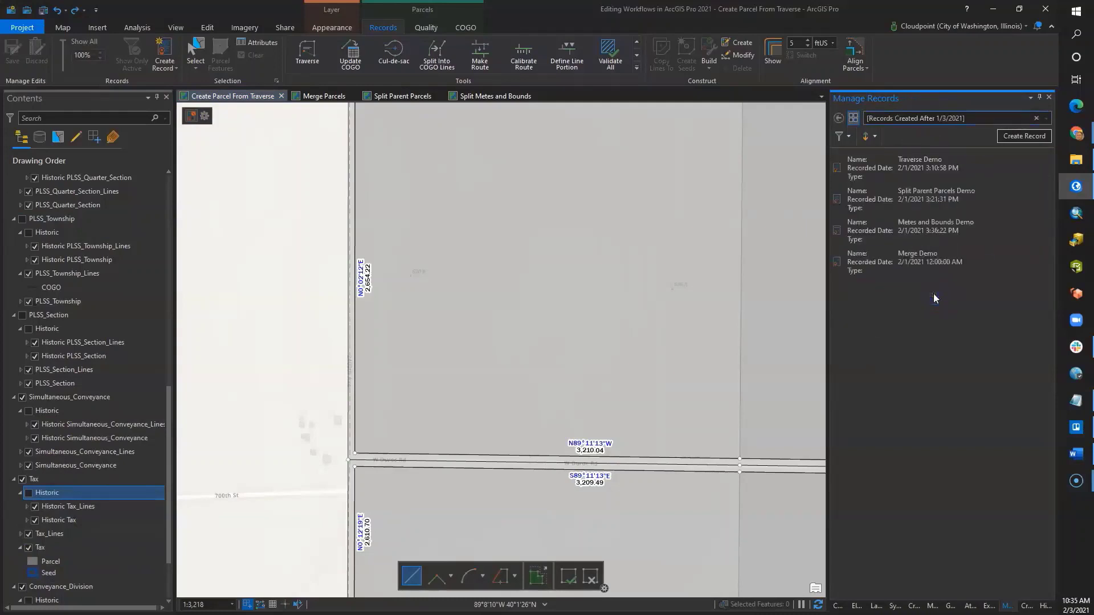
pyautogui.click(929, 171)
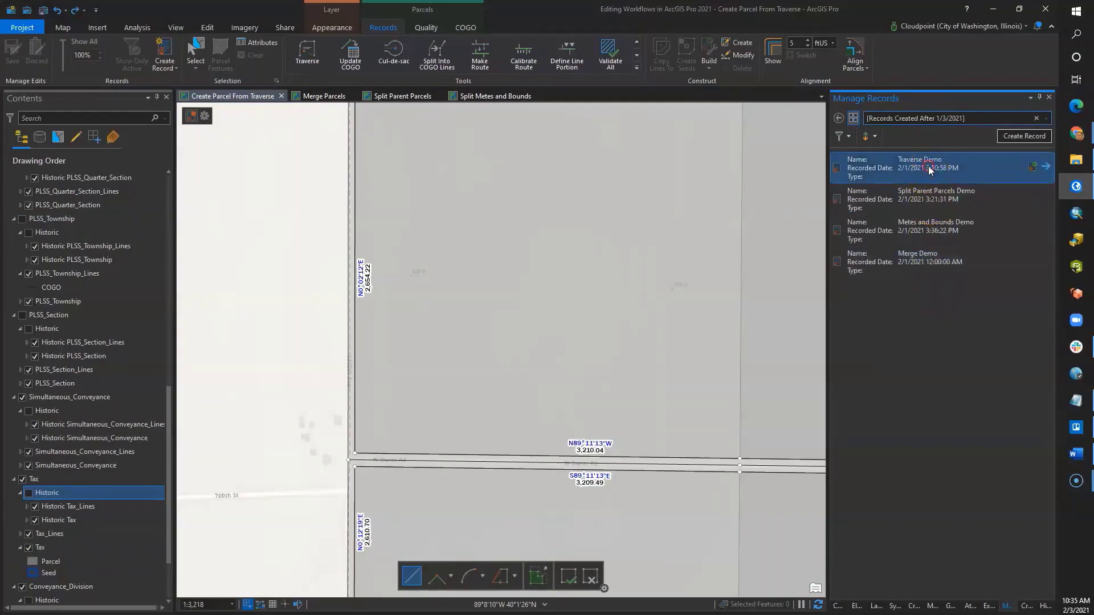
pyautogui.rightClick(928, 166)
pyautogui.click(855, 235)
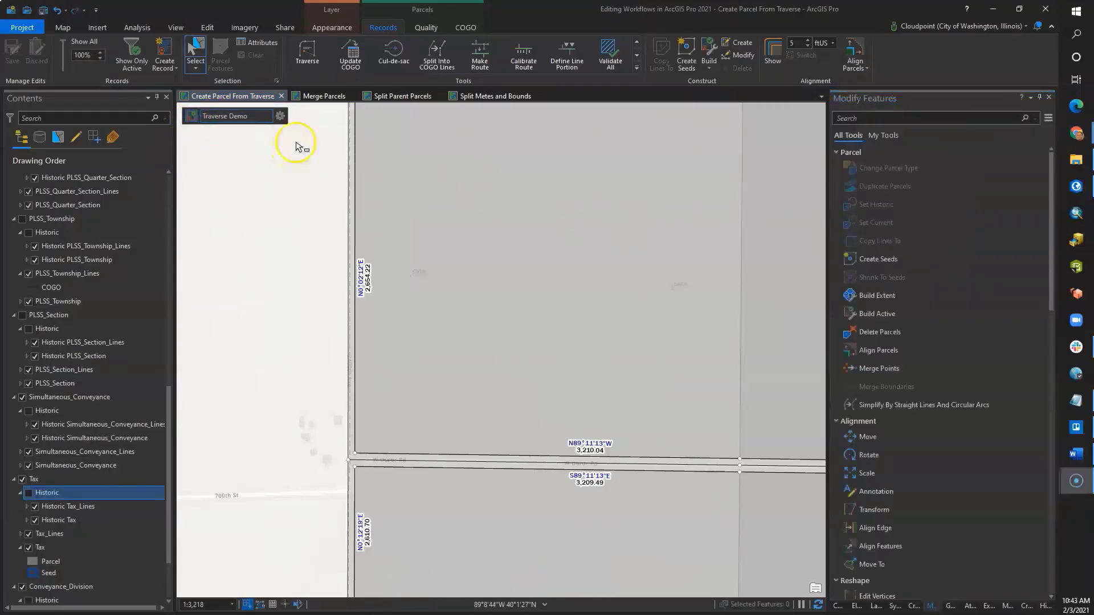
# Start a traverse on the Tax_Lines layer with its start location at the large parcel's southwest corner, just north of the road
pyautogui.click(306, 62)
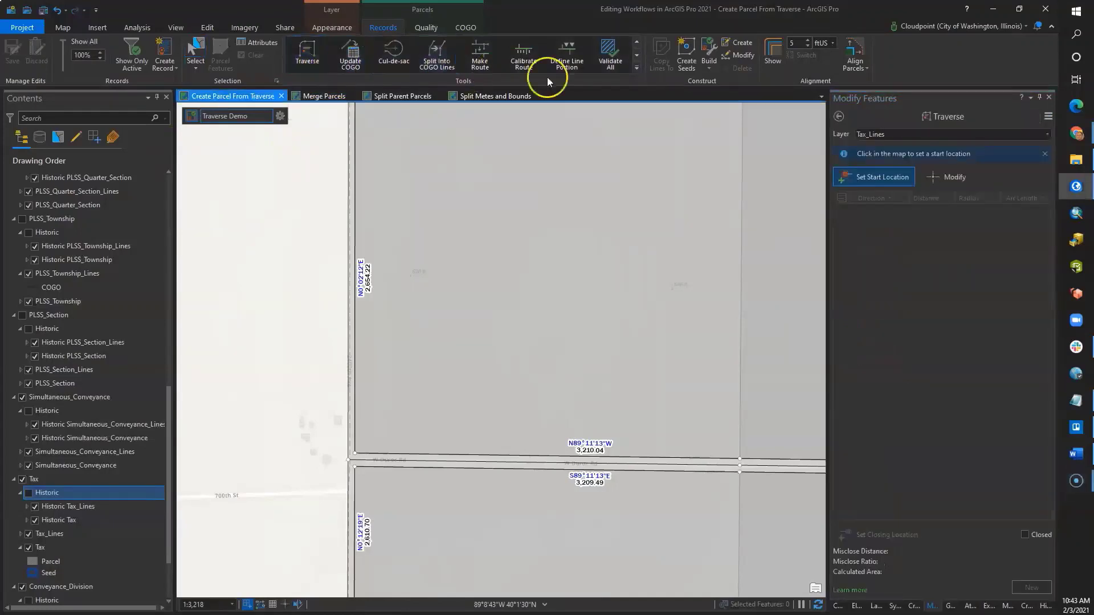
pyautogui.click(1048, 134)
pyautogui.click(877, 321)
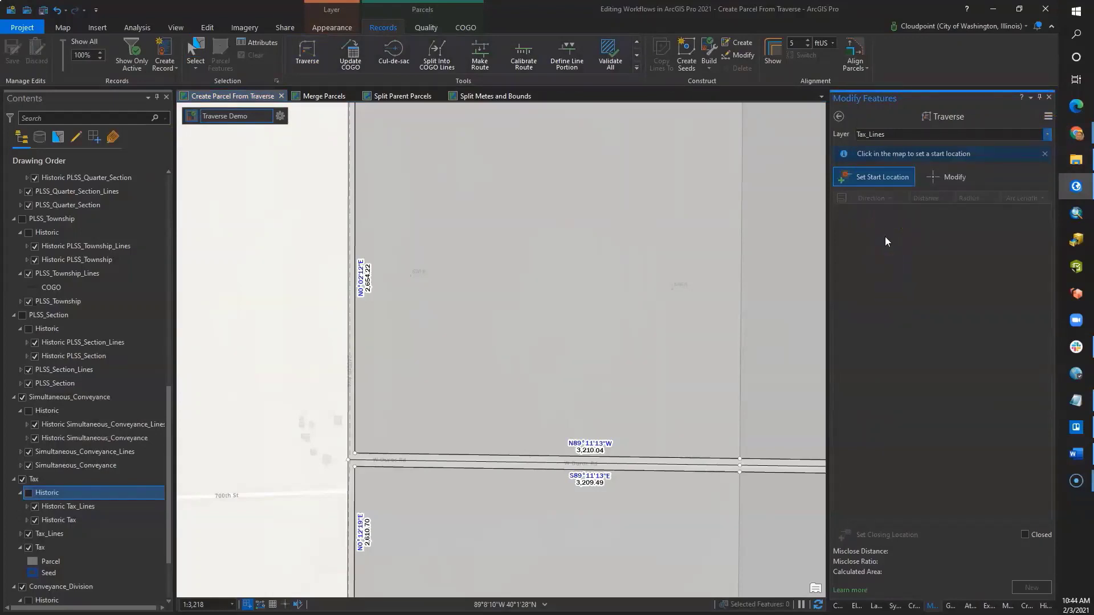
pyautogui.click(870, 180)
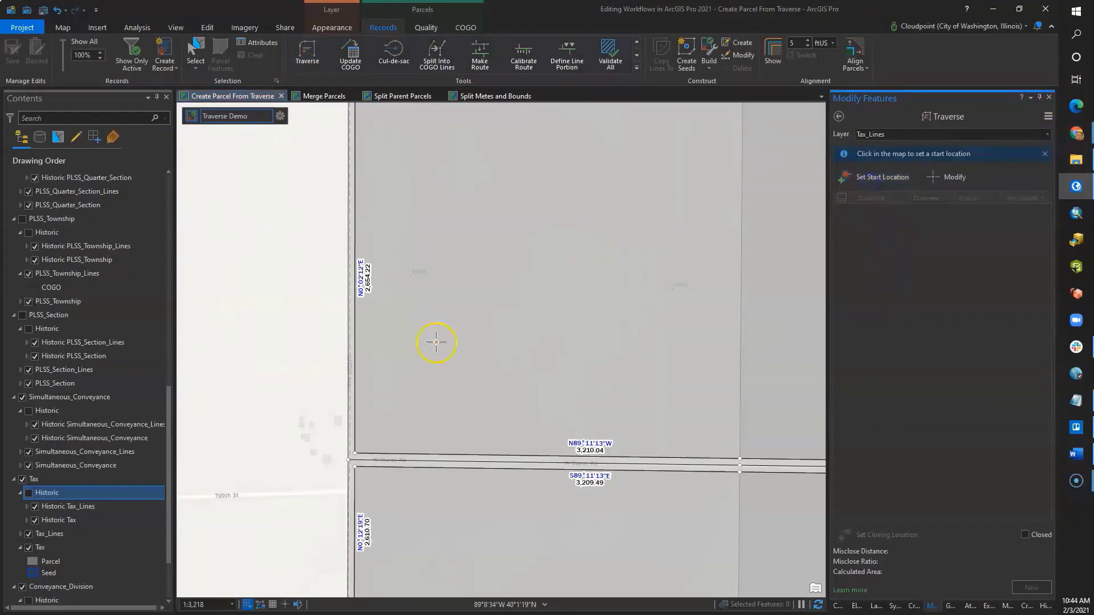
pyautogui.click(355, 453)
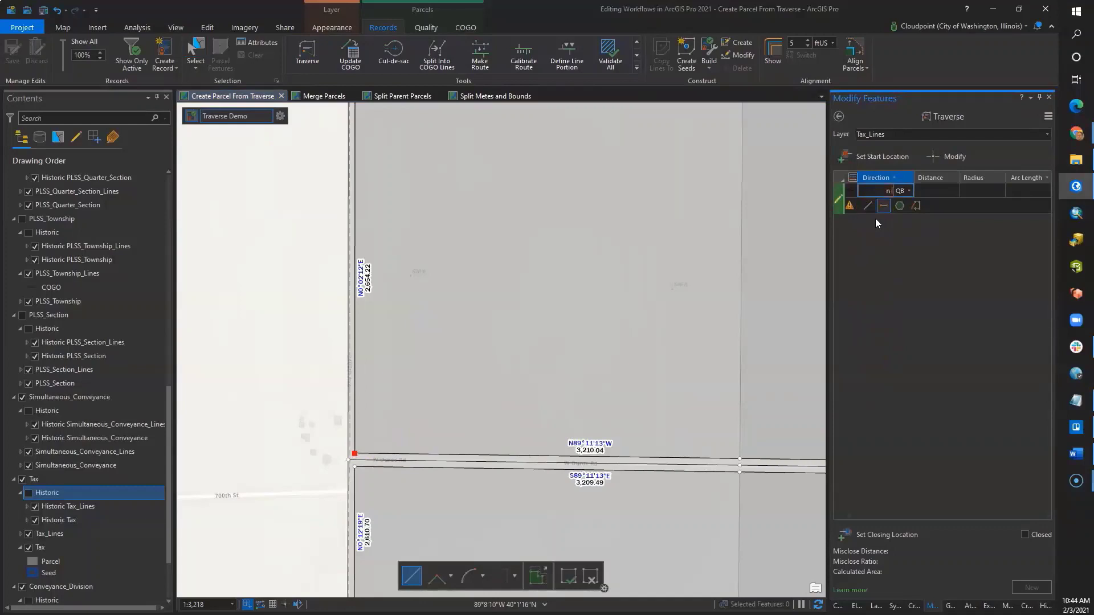
# Enter the first traverse course with direction N45°00'00"E and distance 600 ft
pyautogui.write('e')
pyautogui.press('Tab')
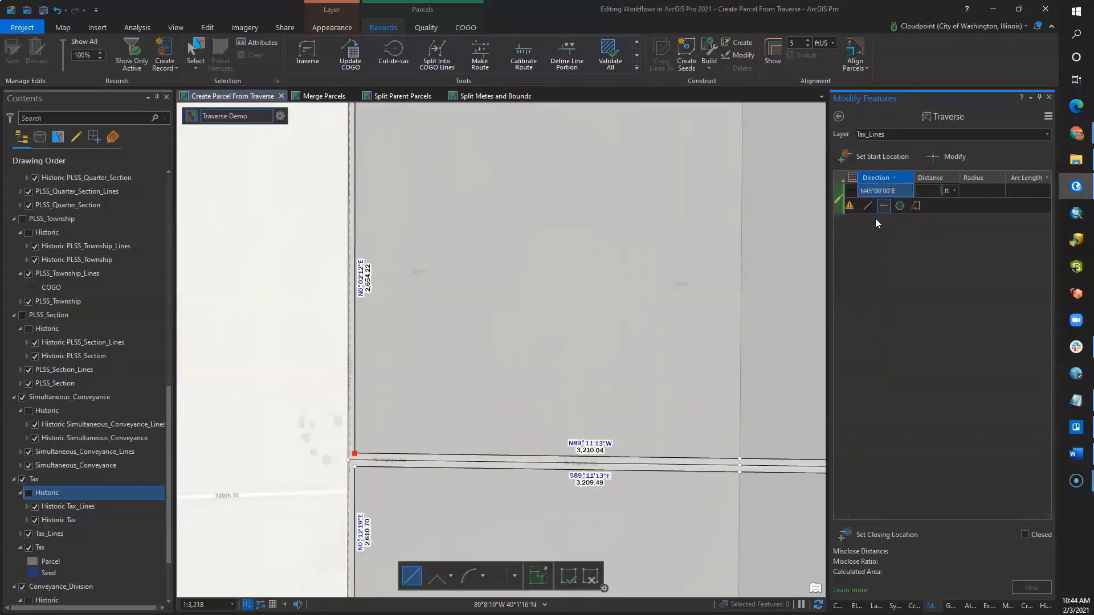
pyautogui.write('600')
pyautogui.press('Return')
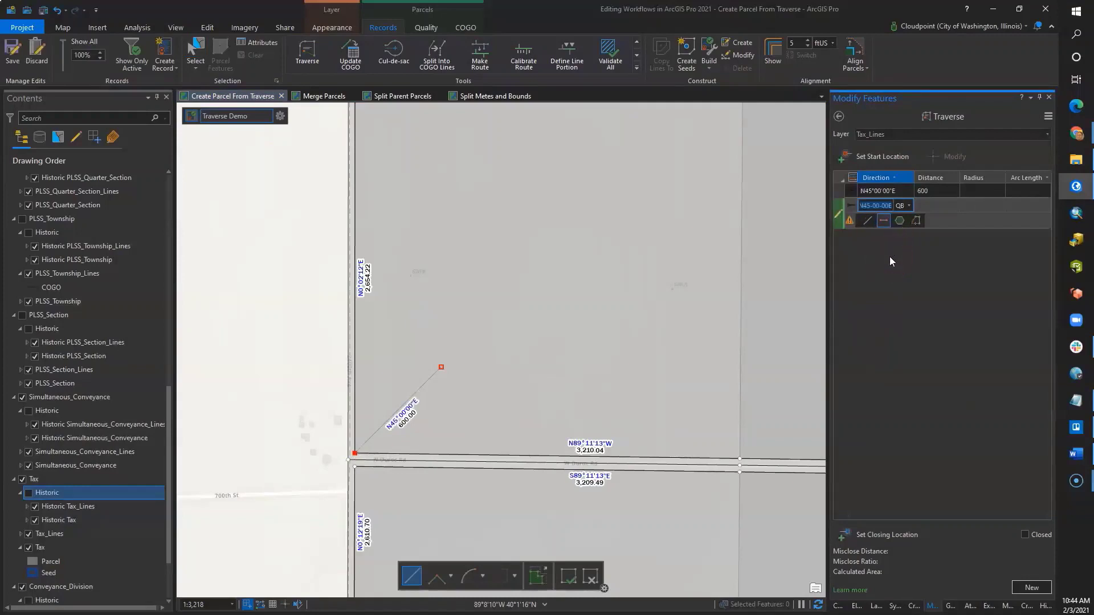
# Import the ArcMap traverse file Traverse1.txt as a new traverse
pyautogui.click(1047, 118)
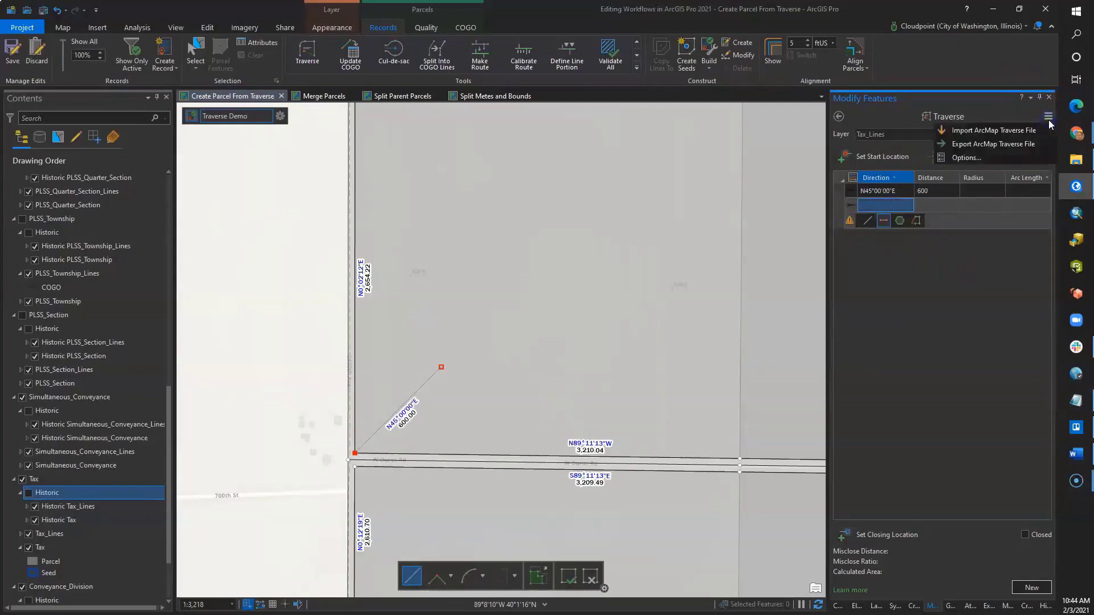
pyautogui.click(990, 133)
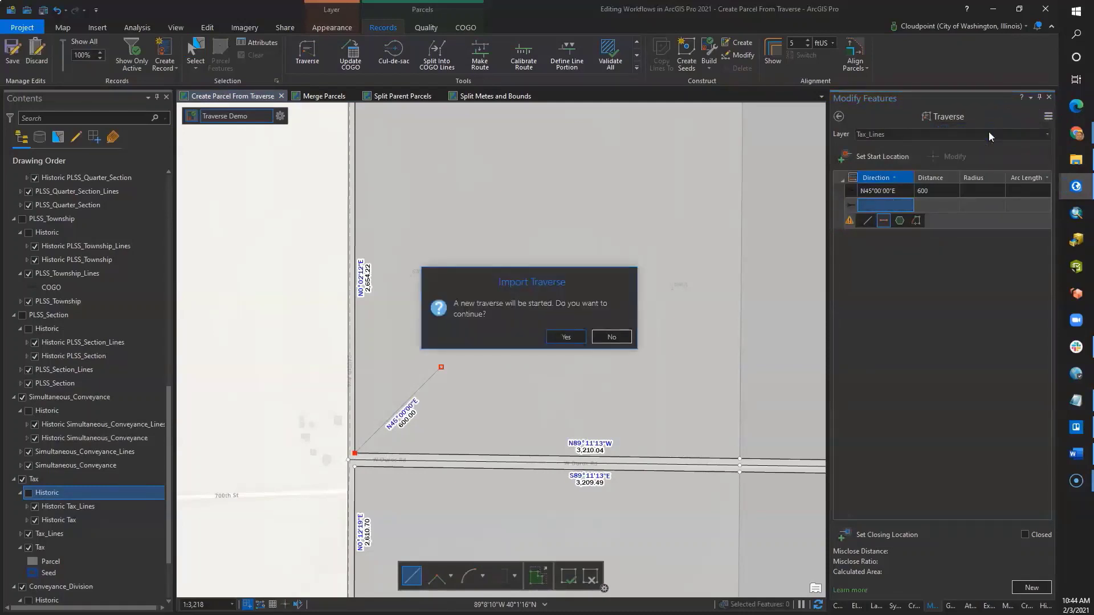
pyautogui.click(565, 340)
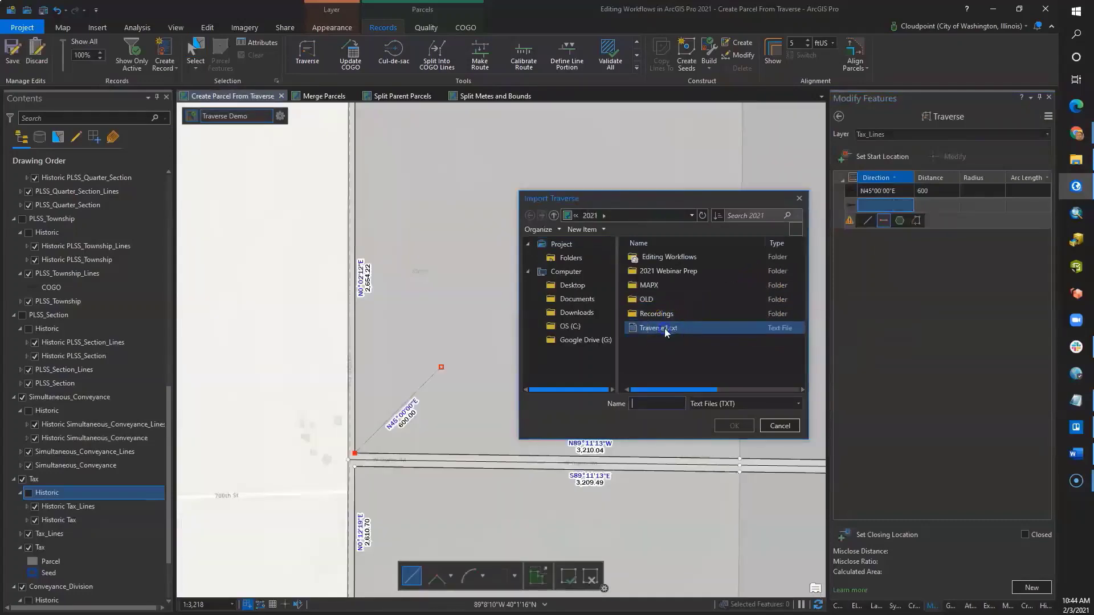
pyautogui.click(663, 327)
pyautogui.click(729, 425)
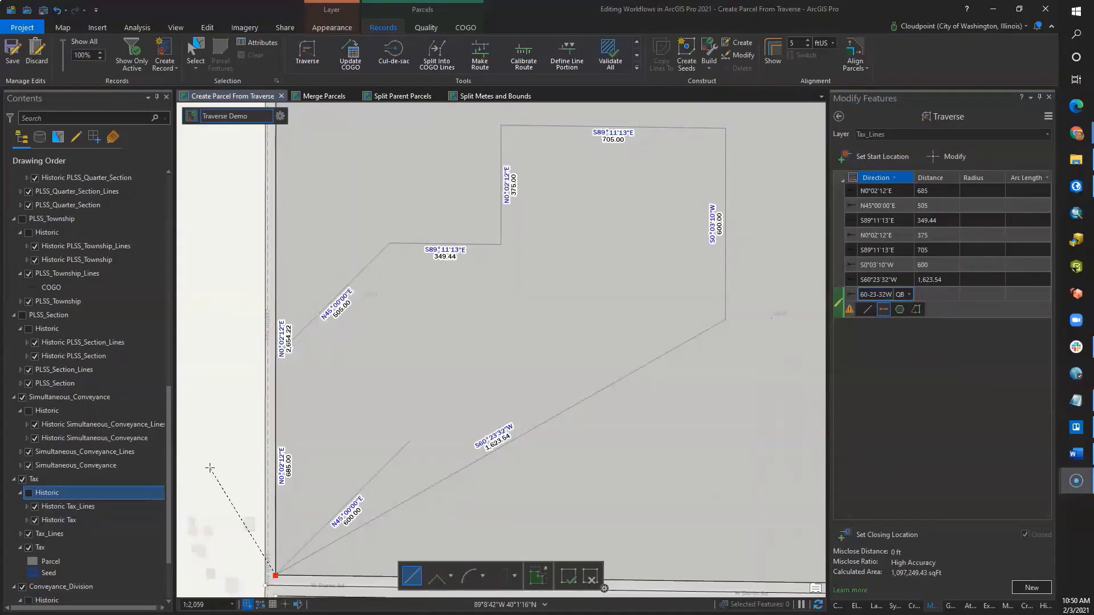
# Create a parcel seed inside the closed traverse and open the attributes for selecting features
pyautogui.click(686, 60)
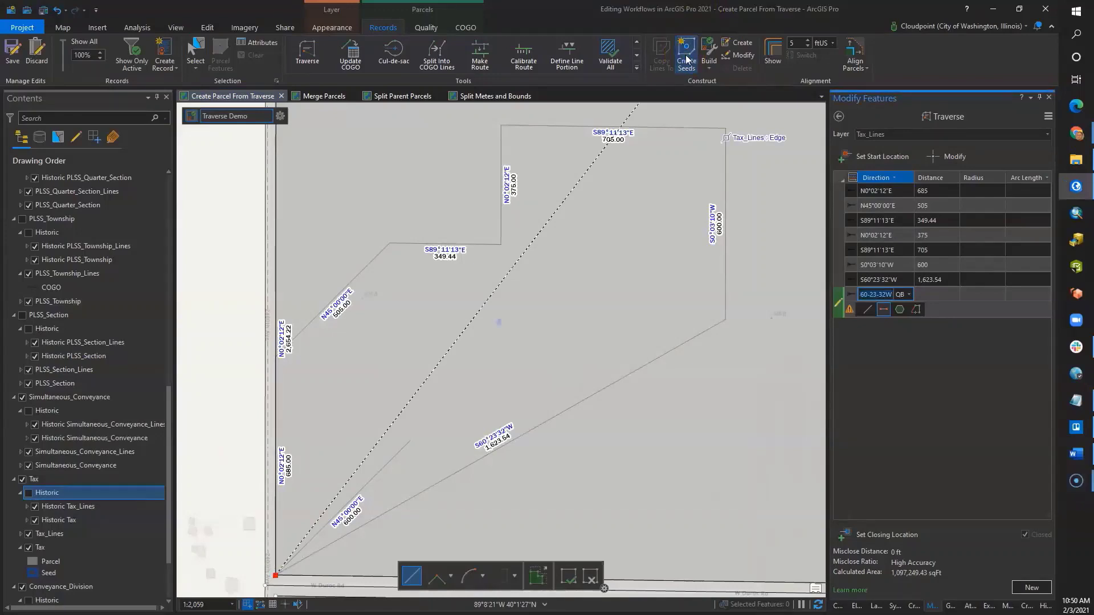
pyautogui.click(688, 85)
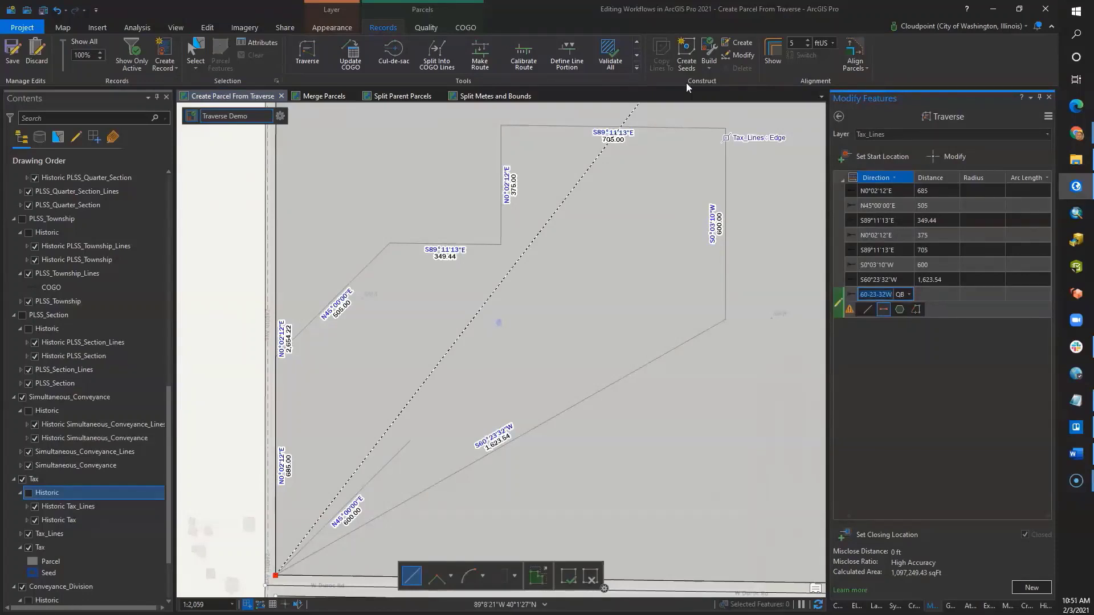
pyautogui.click(257, 45)
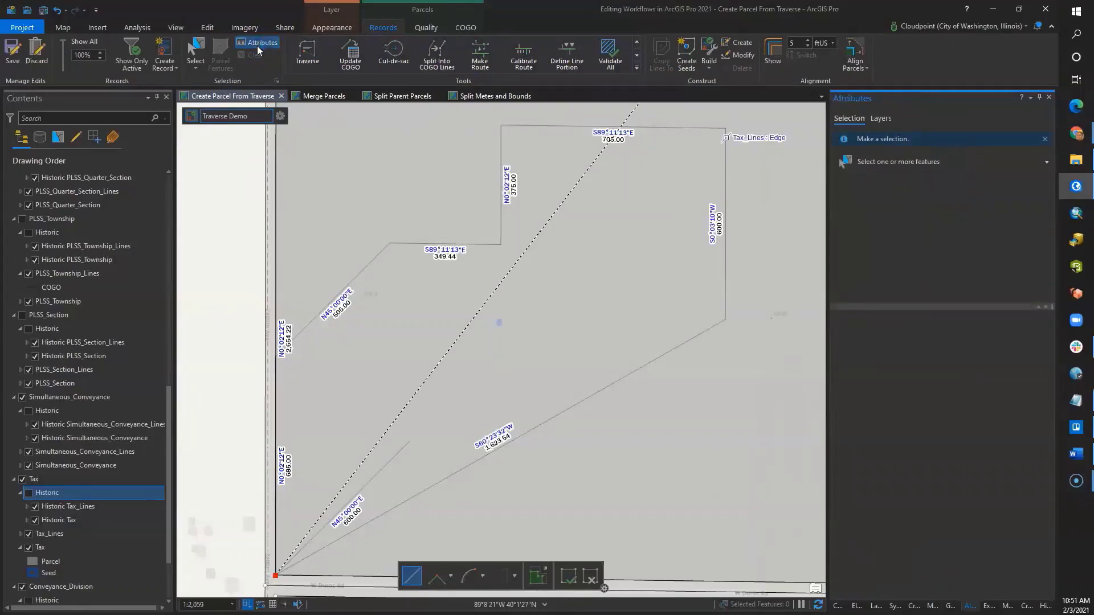
pyautogui.click(233, 192)
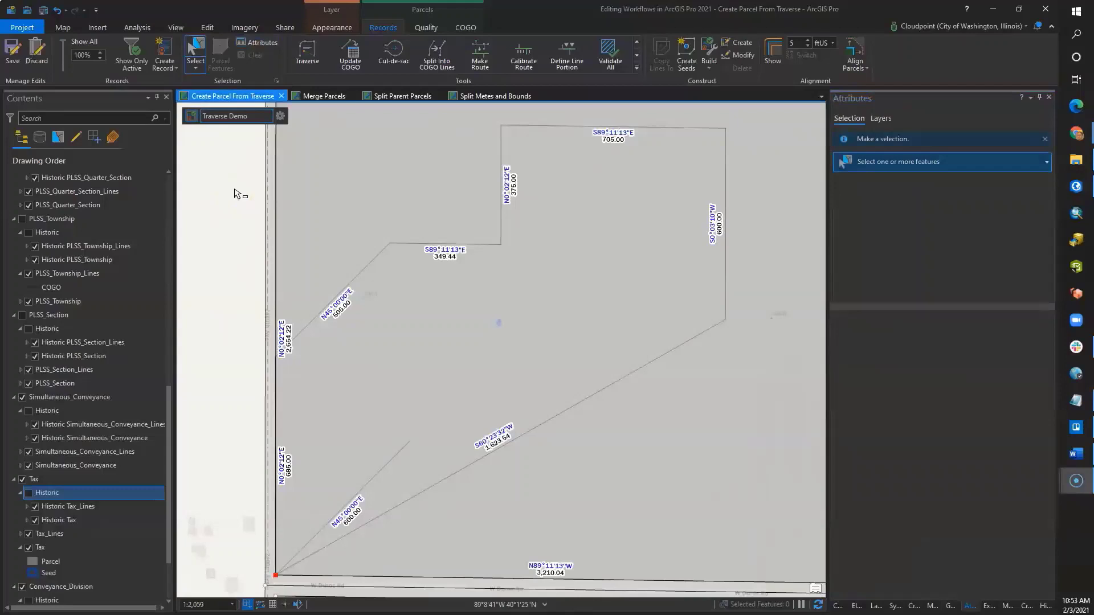
# Build the parcels of the active Traverse Demo record from the traverse lines and seed
pyautogui.click(711, 66)
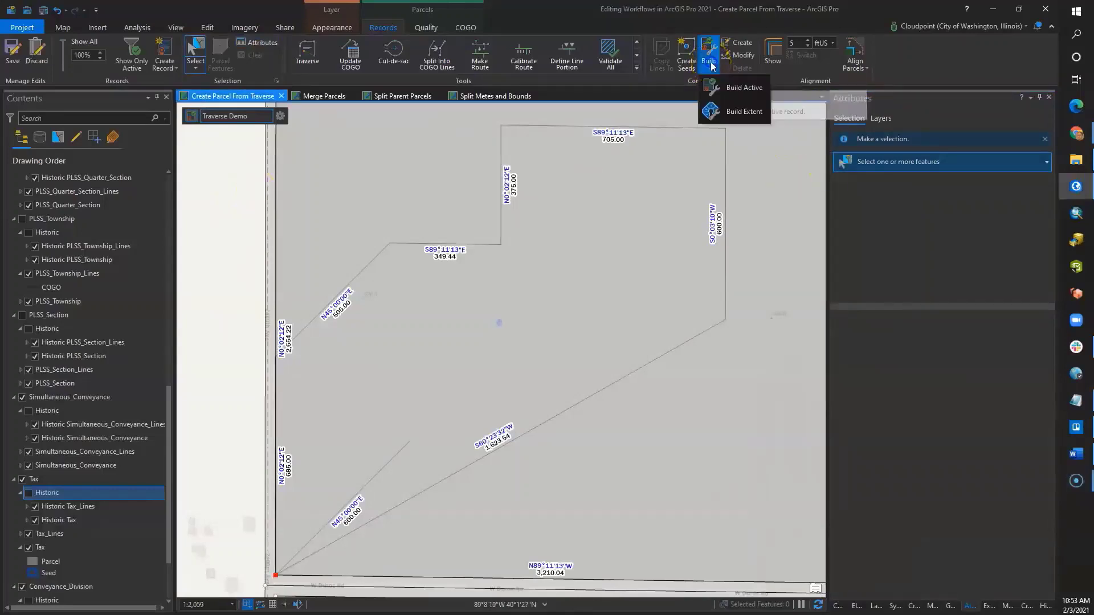
pyautogui.click(713, 90)
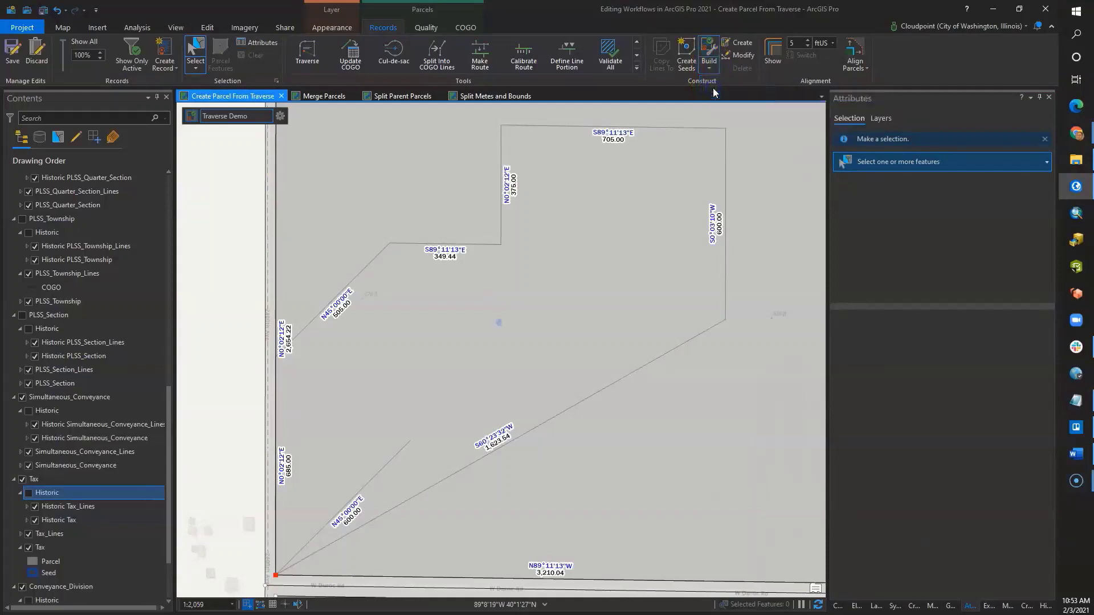
pyautogui.click(713, 143)
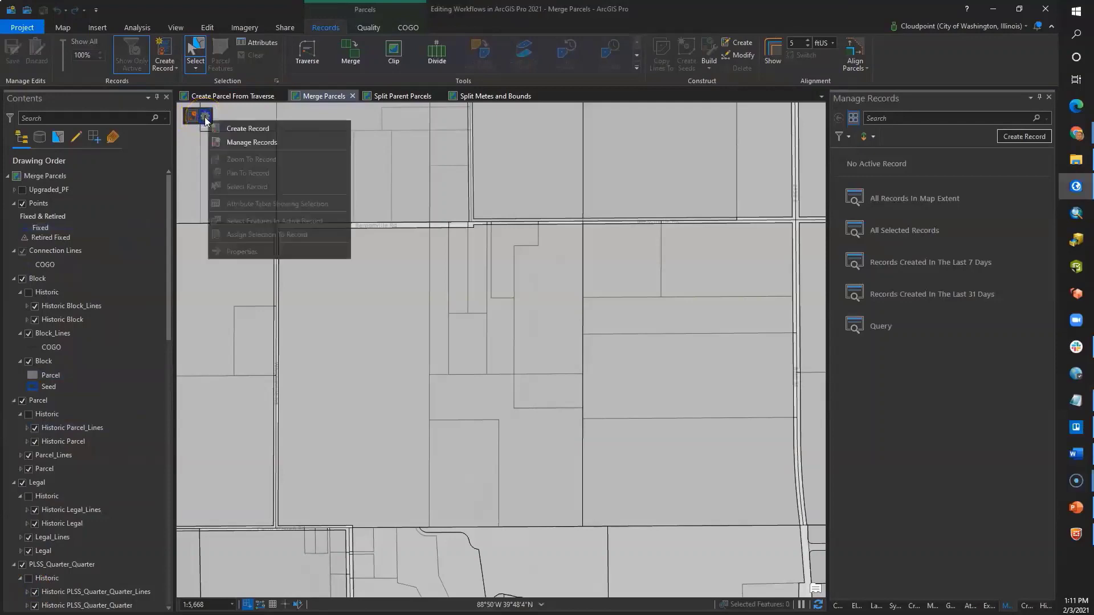
# In the Merge Parcels map, list the records created in the last 31 days and set Merge Demo as active
pyautogui.click(254, 129)
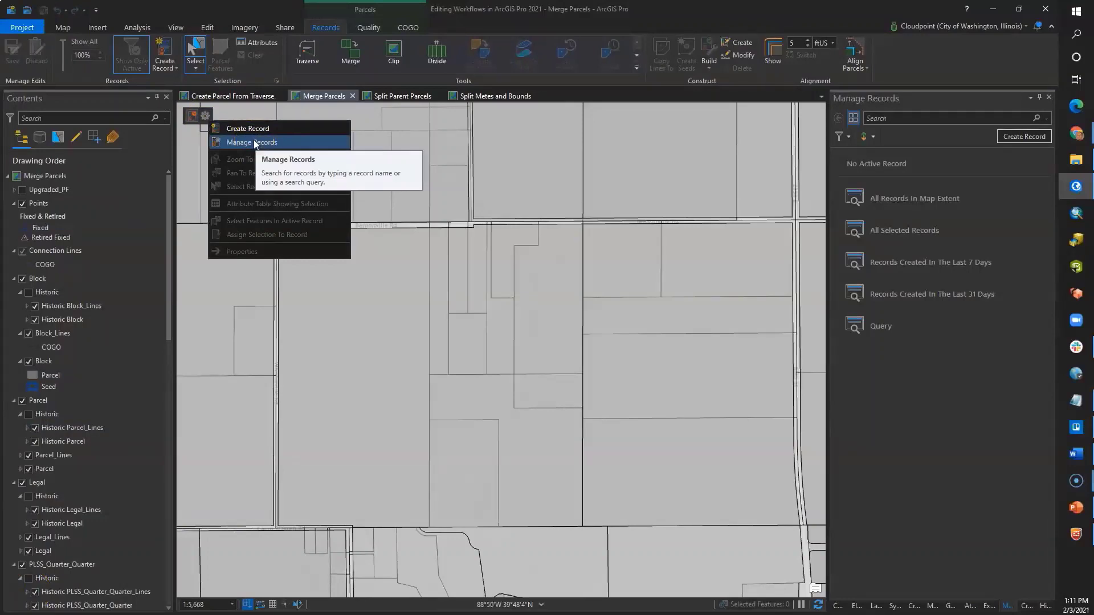
pyautogui.click(928, 169)
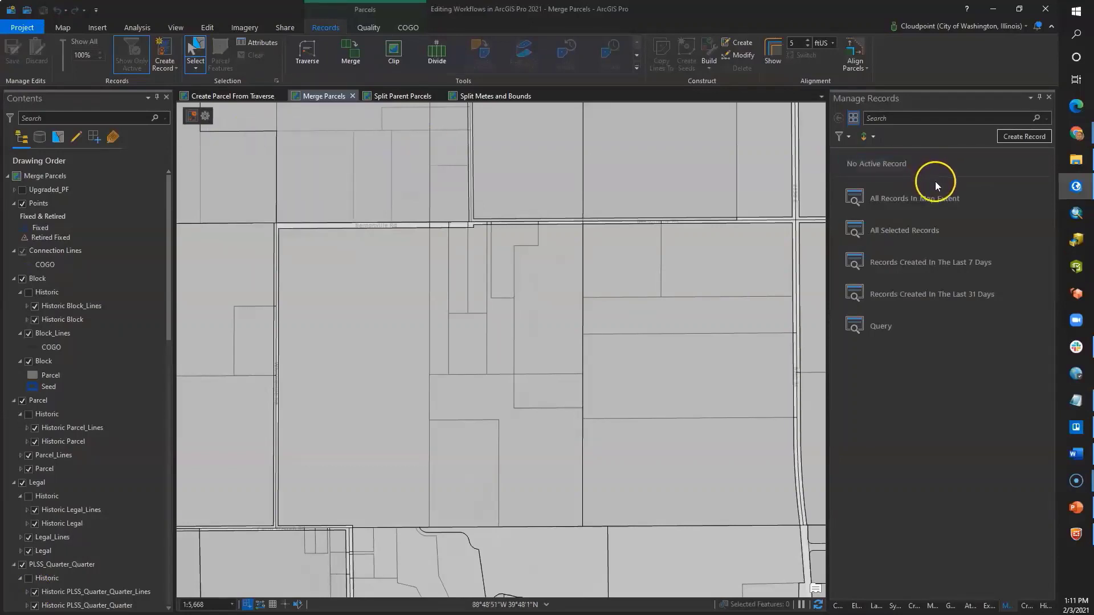
pyautogui.click(924, 294)
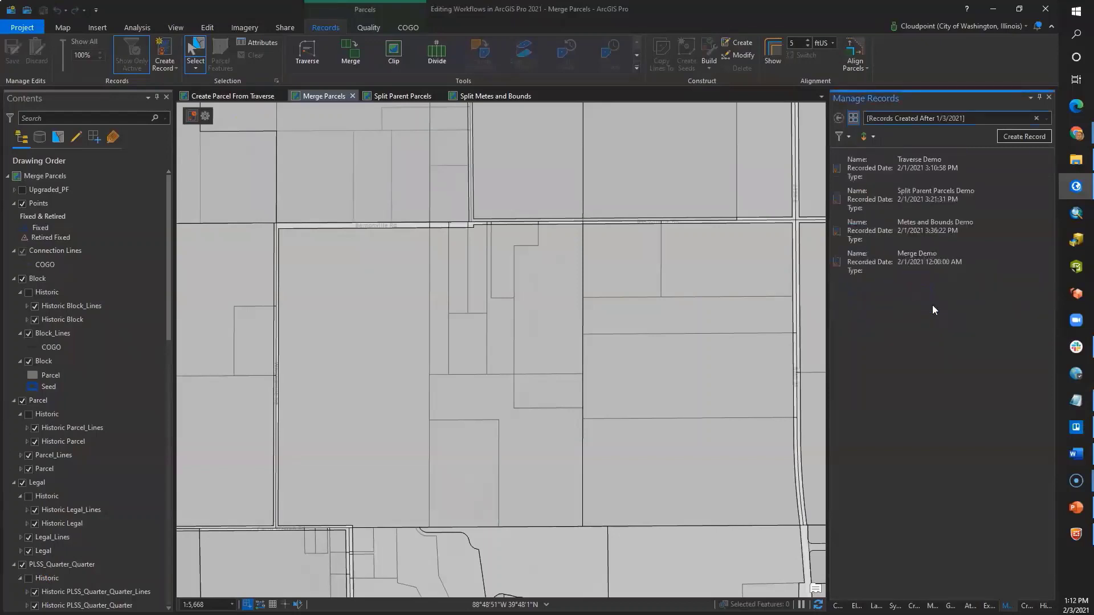
pyautogui.click(939, 238)
pyautogui.click(919, 262)
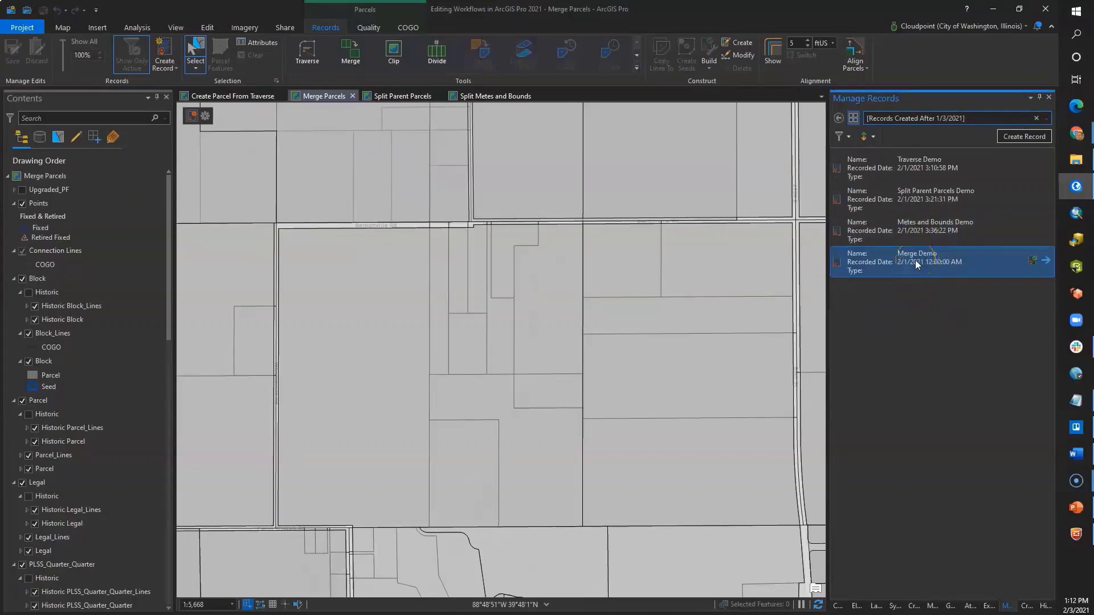
pyautogui.rightClick(914, 260)
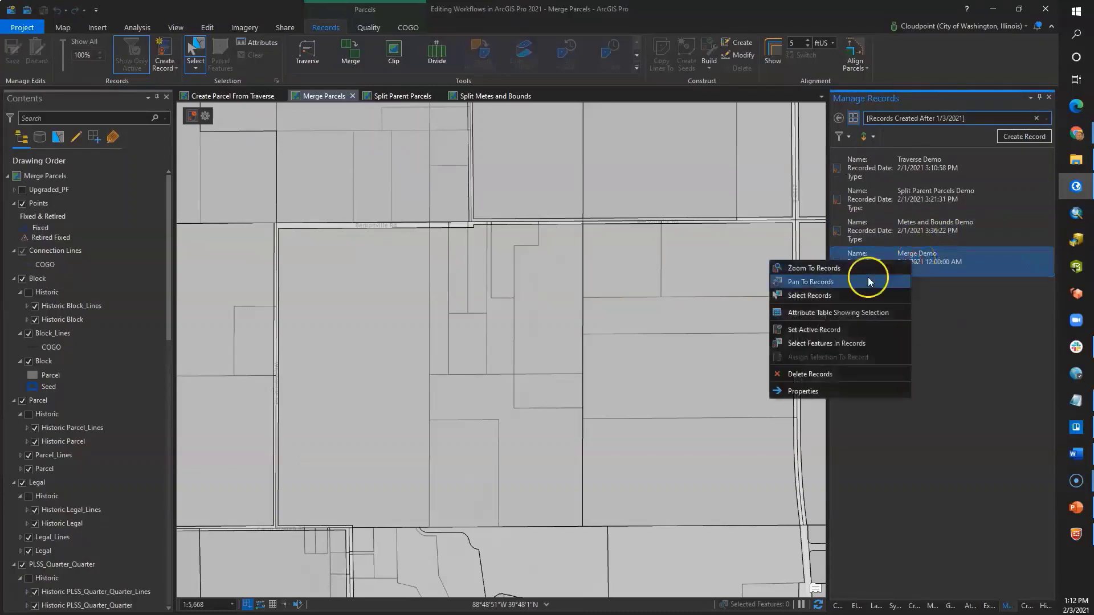
pyautogui.click(829, 330)
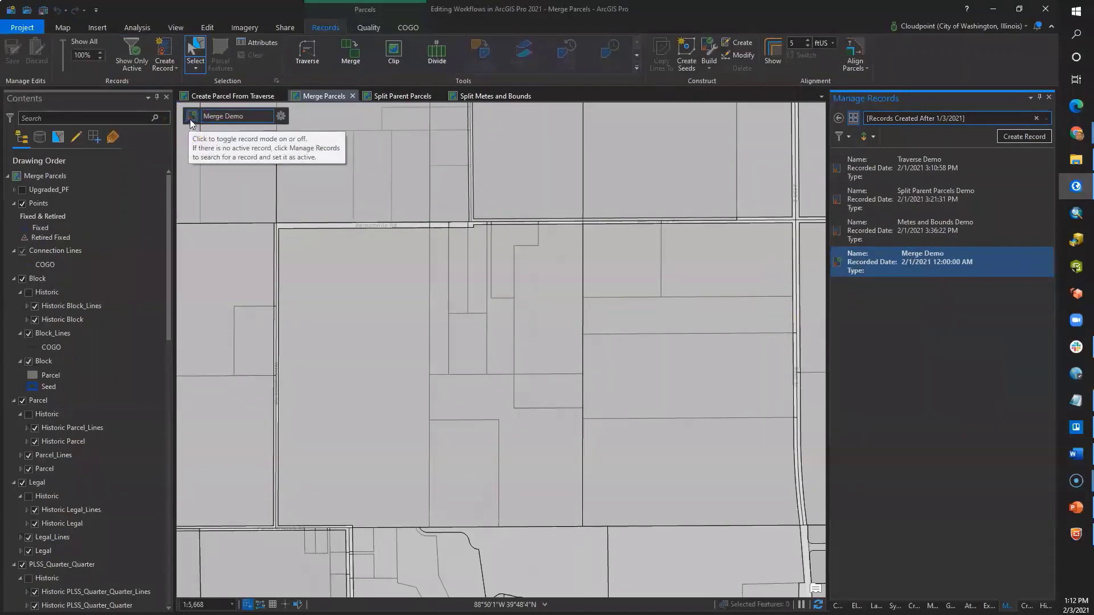
# Make only the Tax and Tax_Lines layers selectable and select the three adjoining tax parcels just south of the road
pyautogui.click(31, 594)
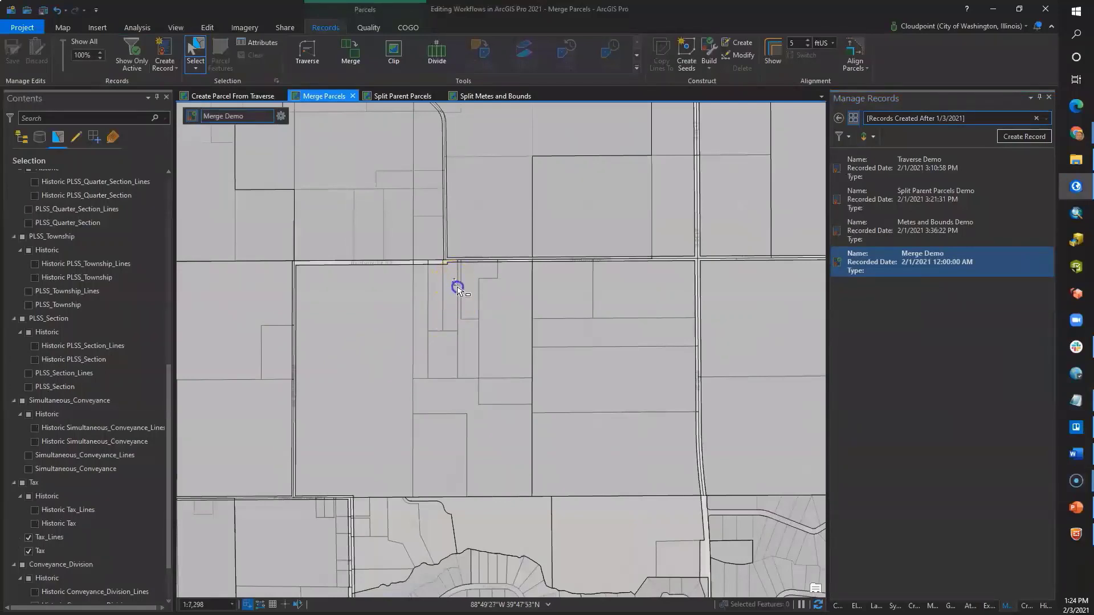
pyautogui.click(21, 596)
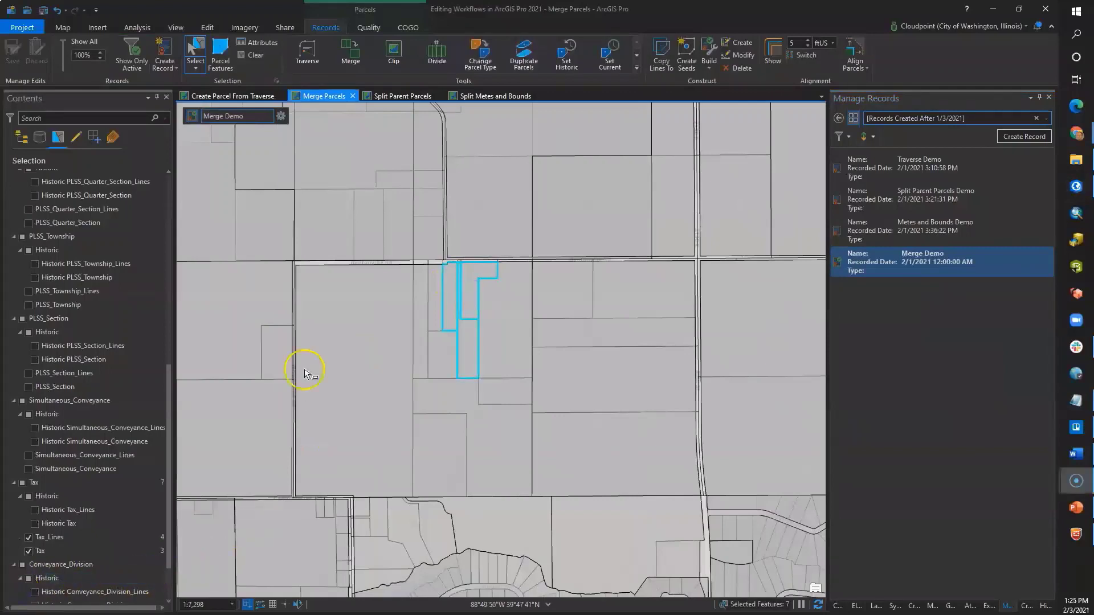
# Merge the three selected tax parcels into a new Parcel feature, keeping the originals and entering a name beginning 13-35-400-
pyautogui.click(344, 59)
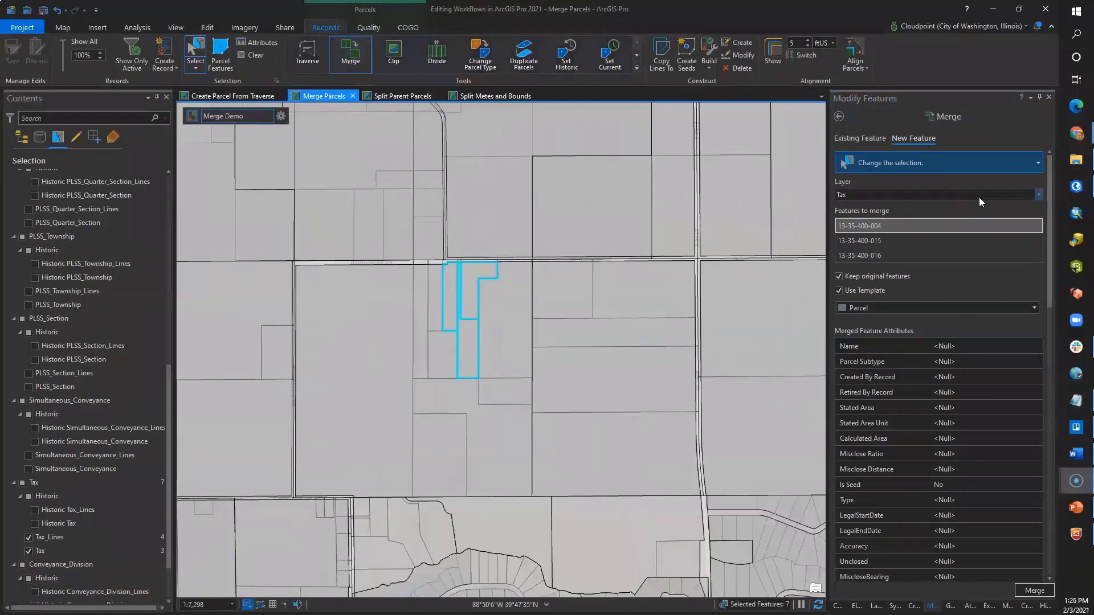
pyautogui.click(967, 238)
pyautogui.click(1033, 307)
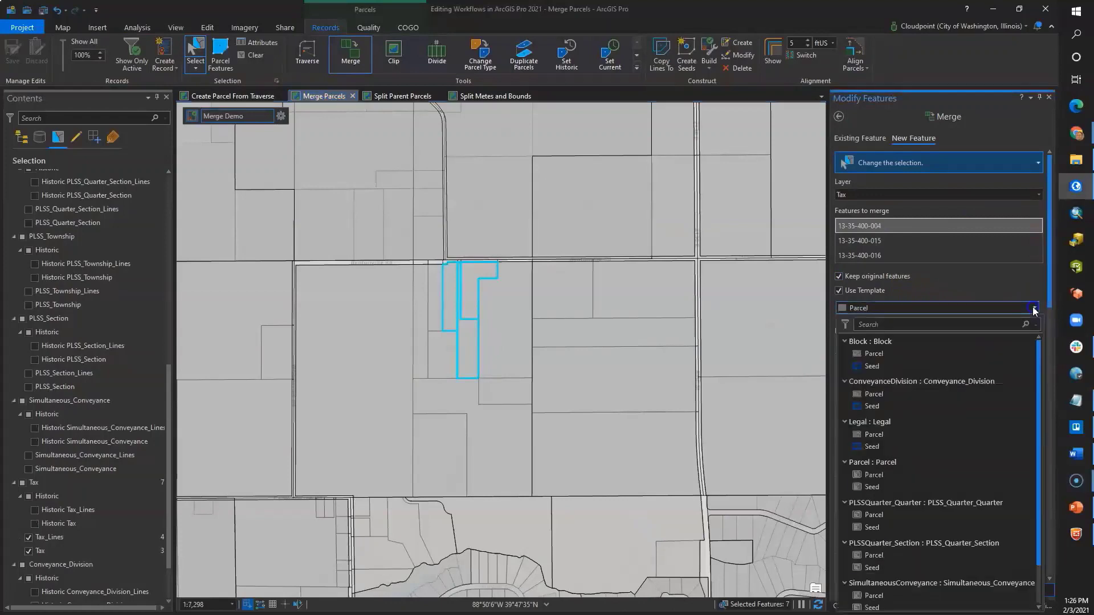
pyautogui.click(992, 309)
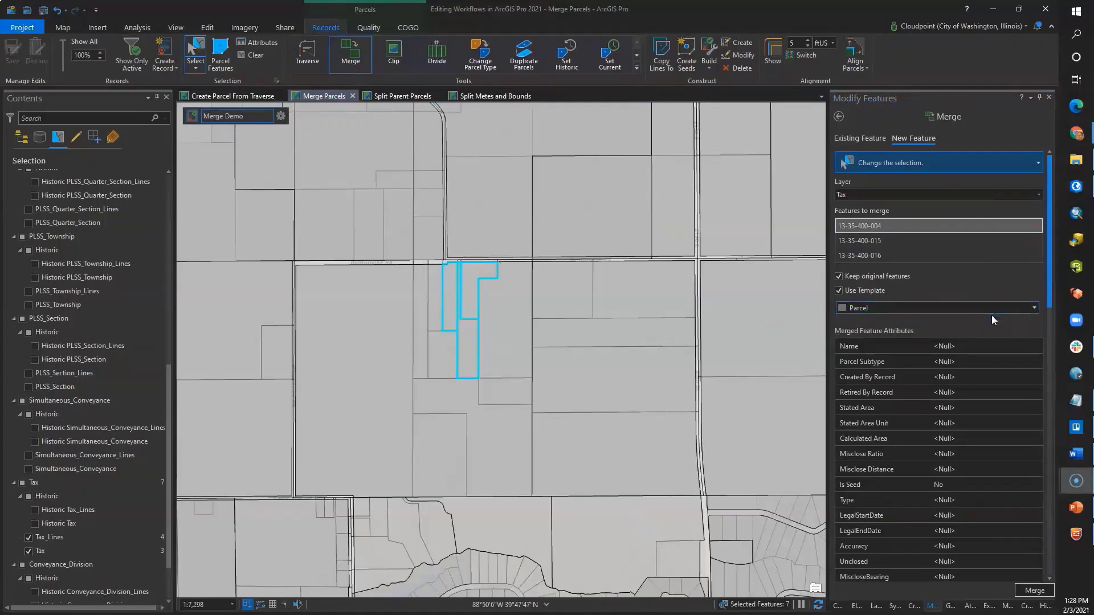
pyautogui.click(941, 347)
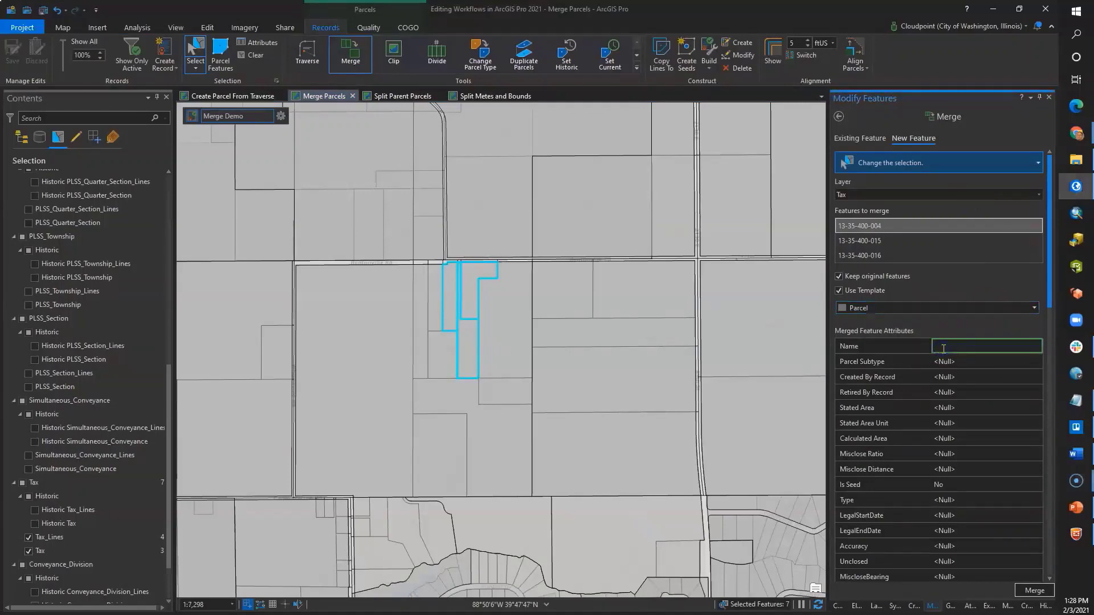
pyautogui.write('13-35-400-')
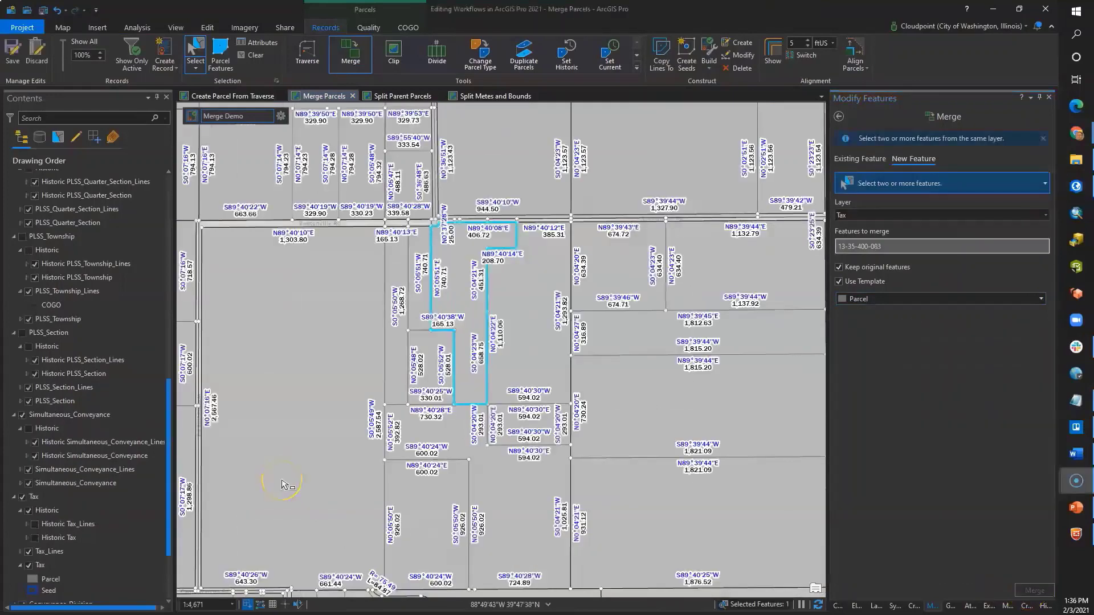
# Show the Historic Tax layer in the Merge Parcels map
pyautogui.click(44, 537)
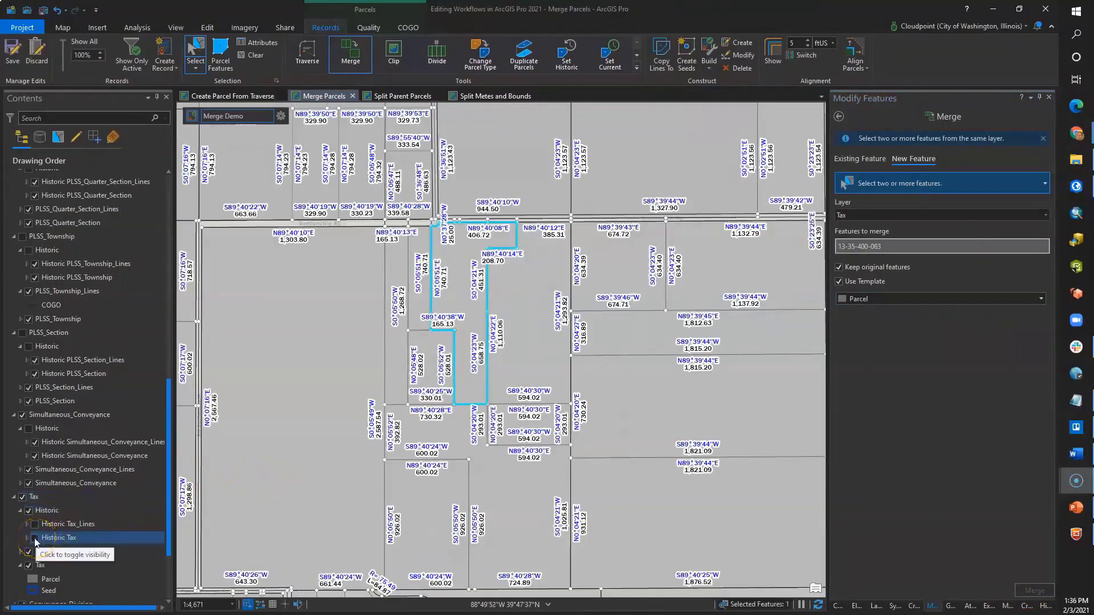
pyautogui.click(35, 538)
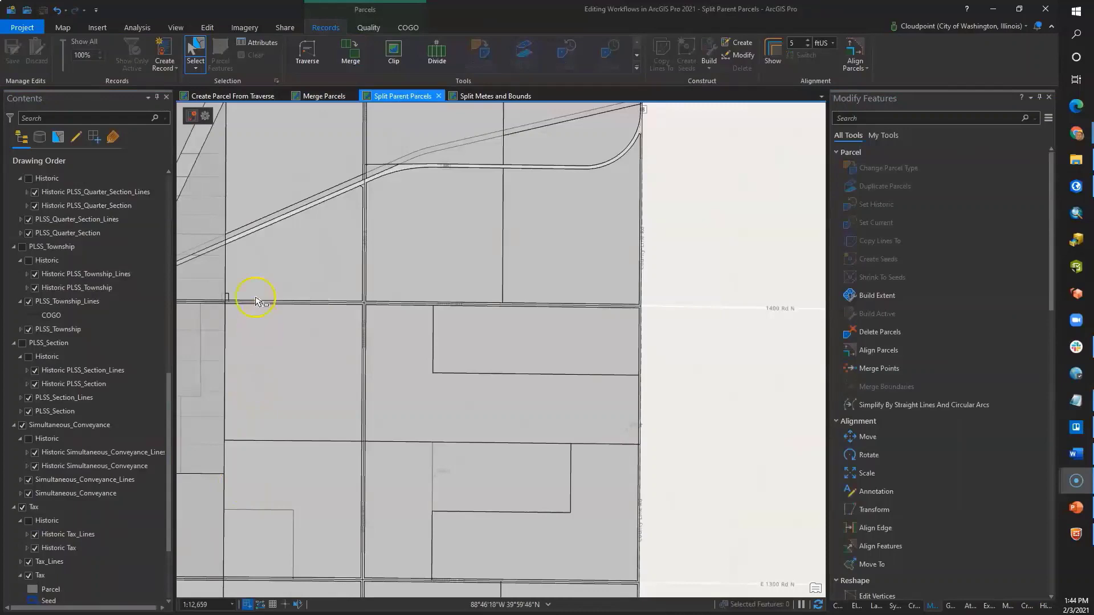
# In the Split Parent Parcels map, list the records created in the last 31 days and set Split Parent Parcels Demo as active
pyautogui.click(204, 117)
pyautogui.click(275, 132)
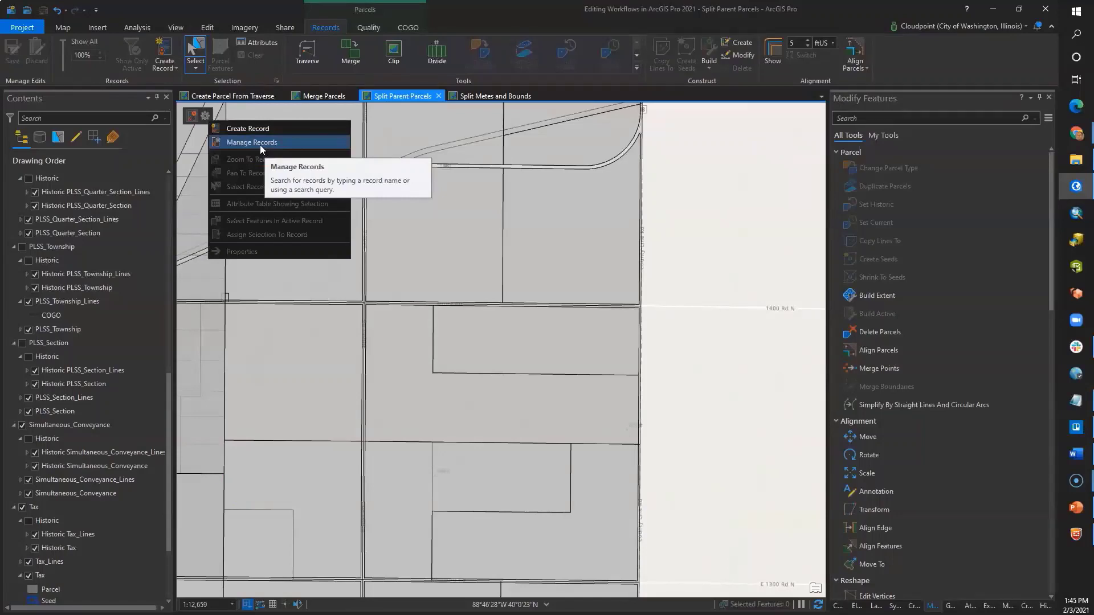
pyautogui.click(260, 145)
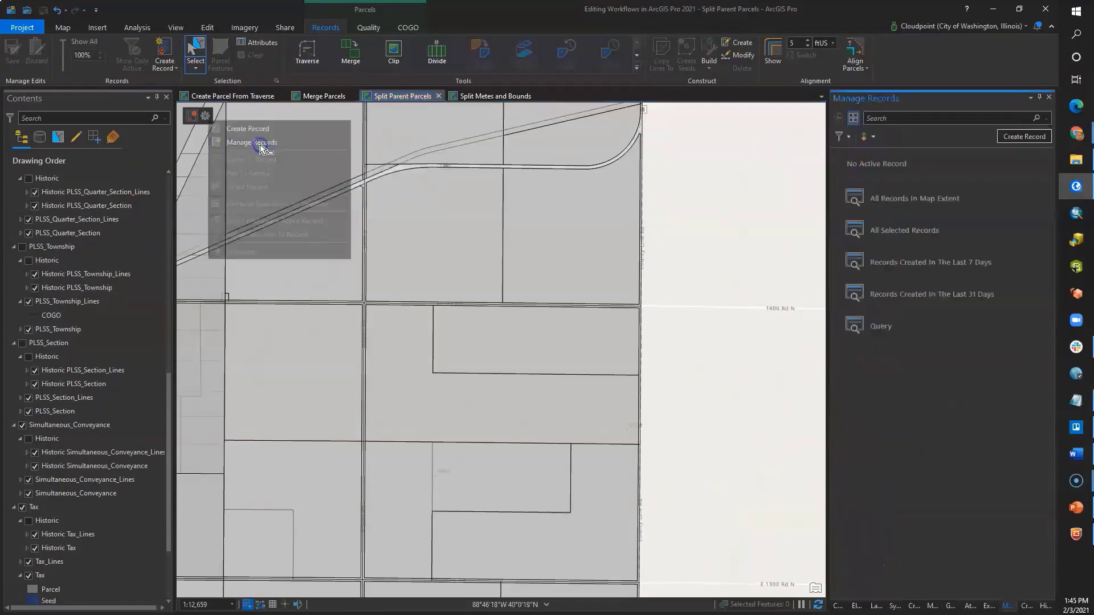
pyautogui.click(911, 301)
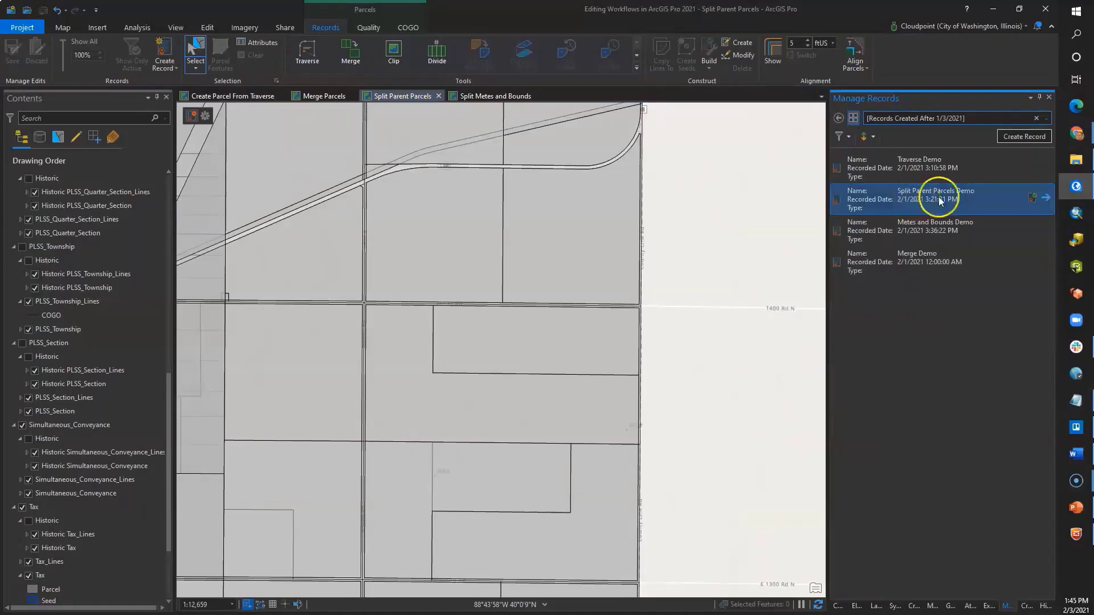
pyautogui.click(1030, 199)
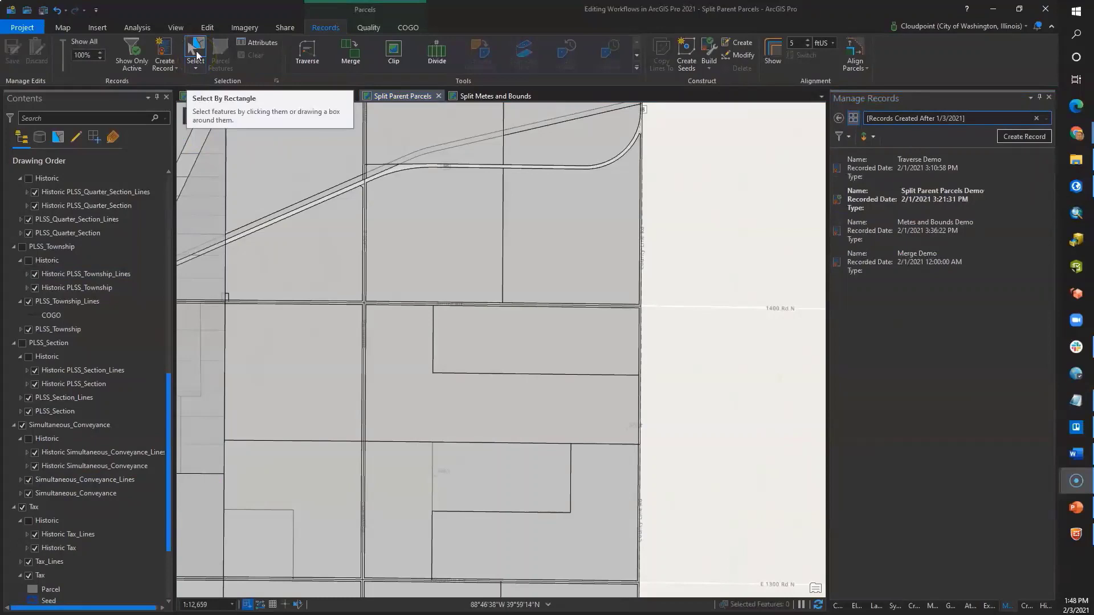
# Copy the lines of the rectangular parcel above Newburg Rd to the active record as Tax parcel type, showing only the active record
pyautogui.click(477, 500)
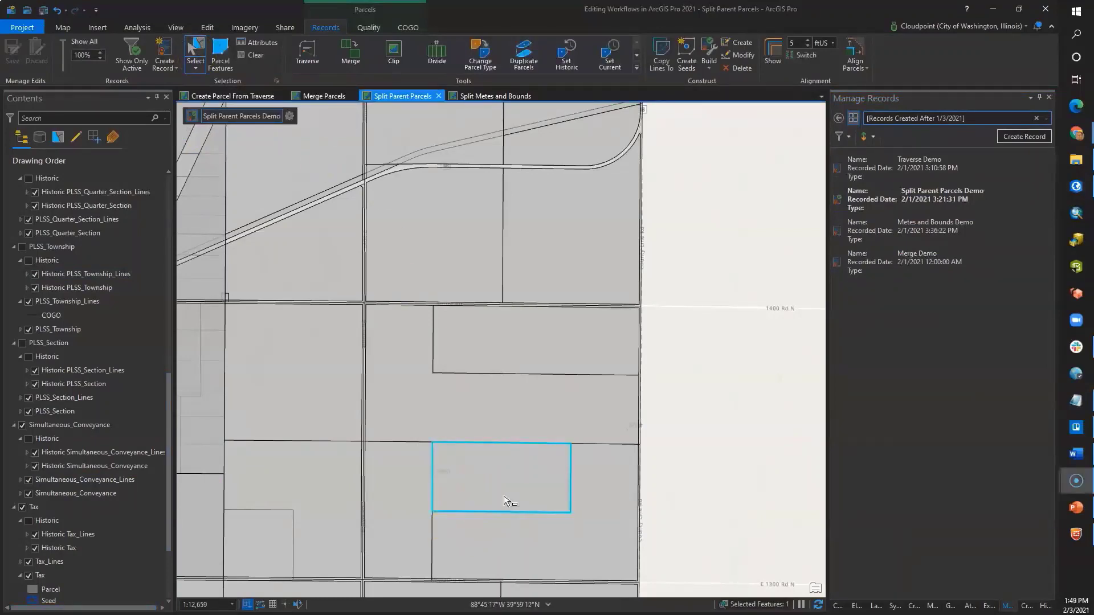
pyautogui.click(661, 59)
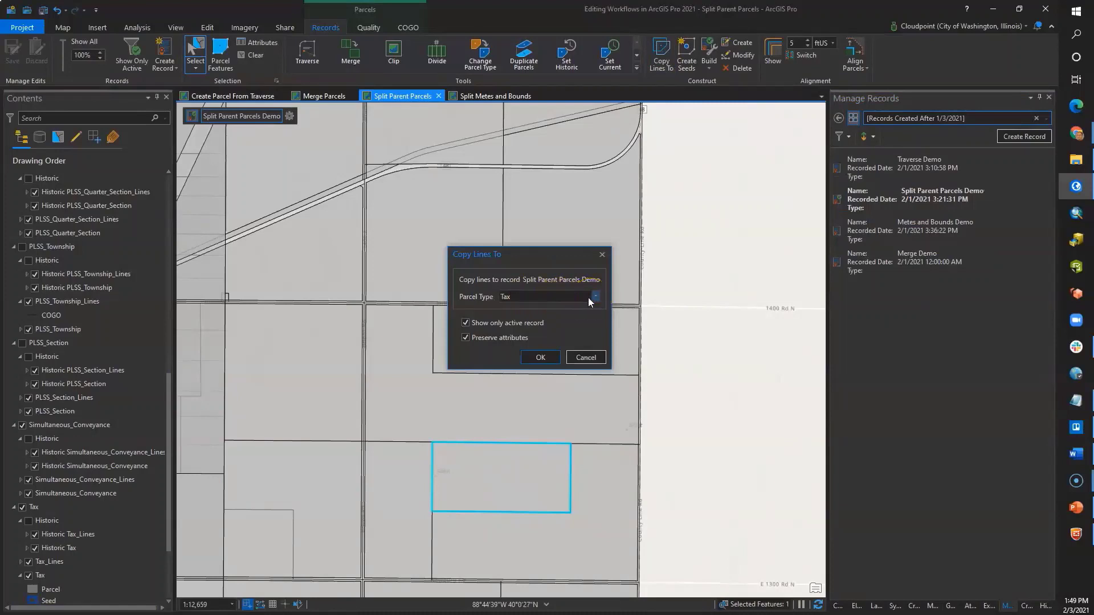
pyautogui.click(499, 340)
pyautogui.click(526, 356)
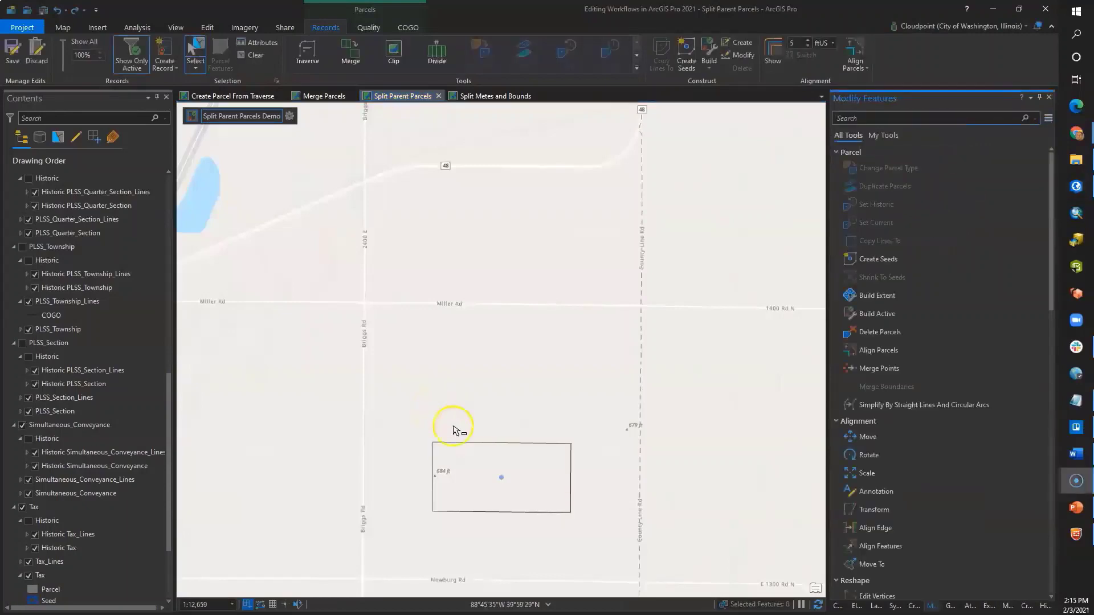
# Select the north boundary line of the copied parcel and start the Divide tool on it
pyautogui.click(463, 444)
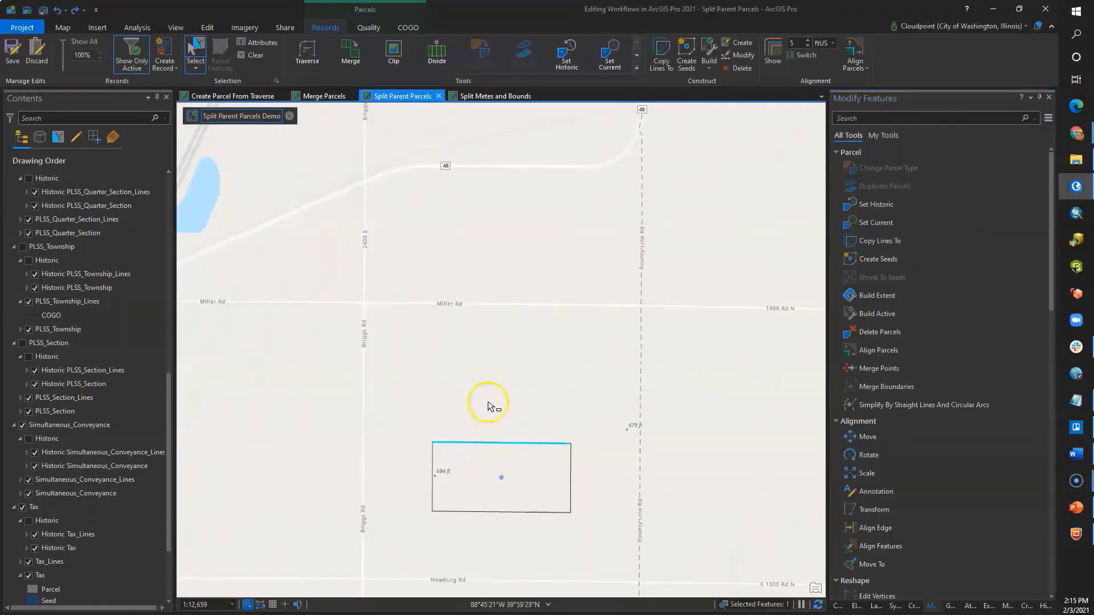
pyautogui.click(436, 57)
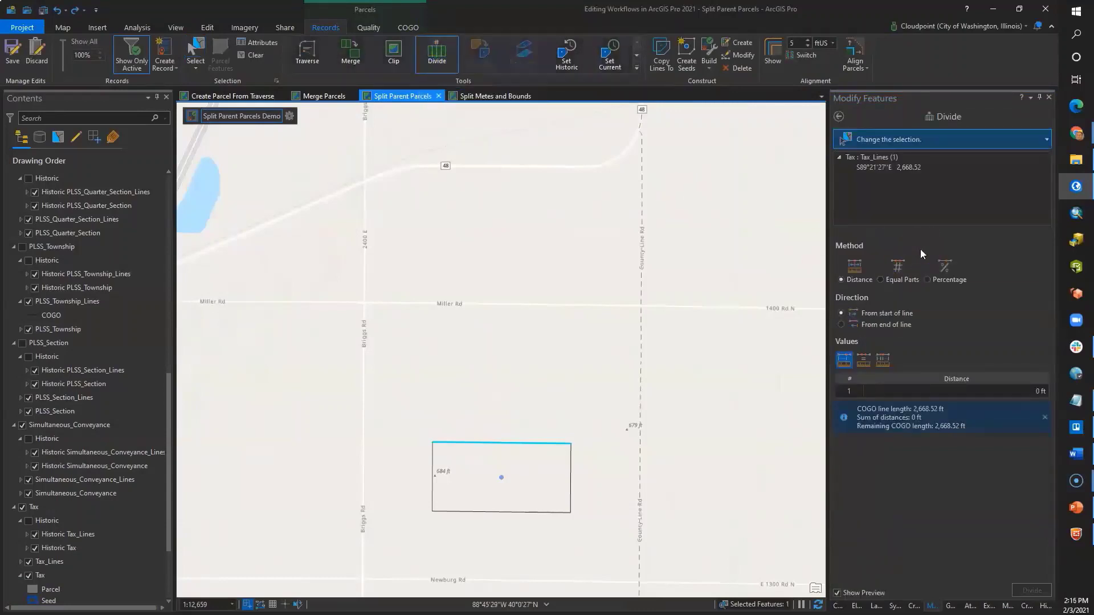
# Examine the Distance, Equal Parts and Percentage methods of the Divide tool, including the single, equal and varying distance options
pyautogui.click(855, 289)
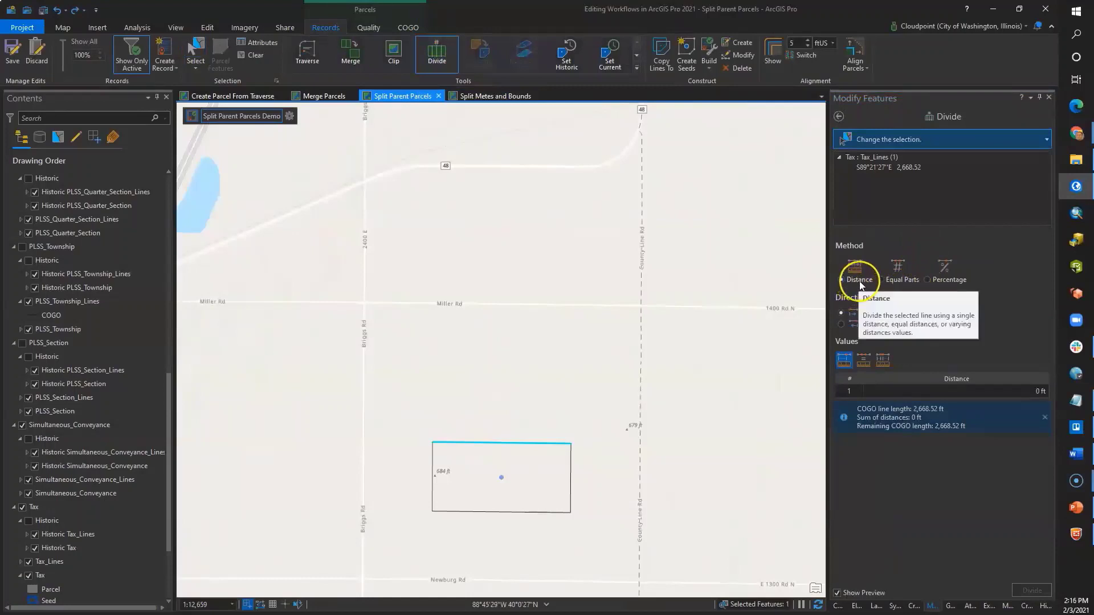
pyautogui.click(880, 279)
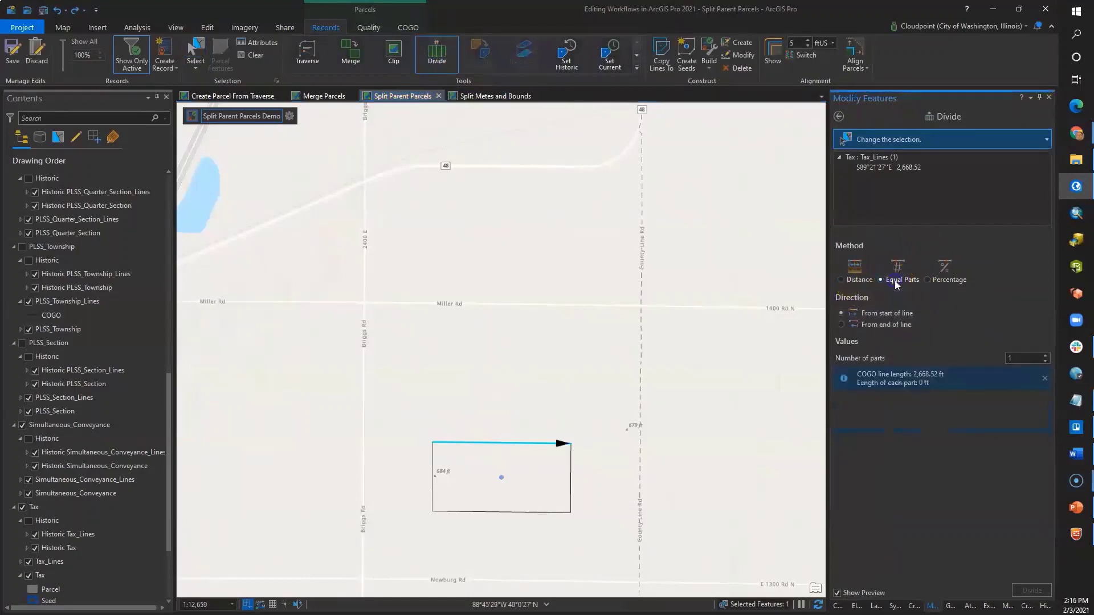
pyautogui.click(947, 285)
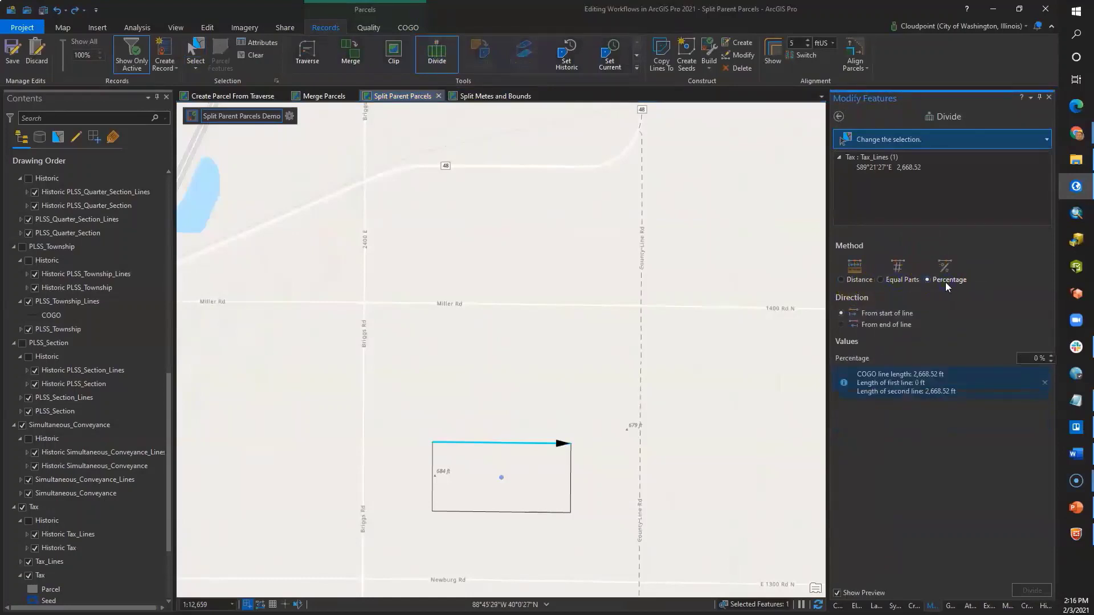
pyautogui.click(883, 307)
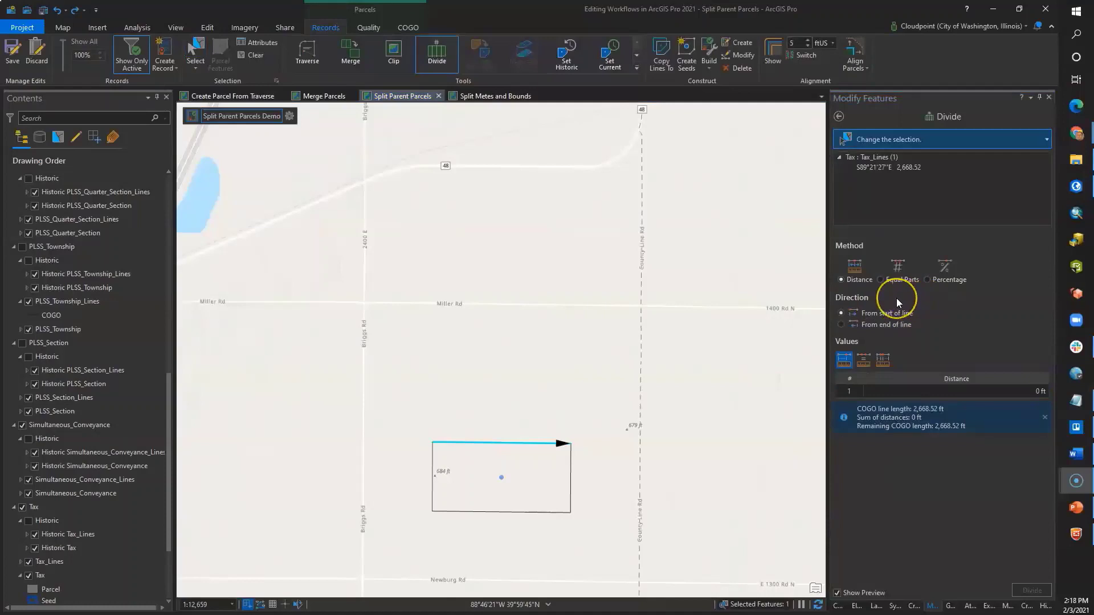
pyautogui.click(843, 361)
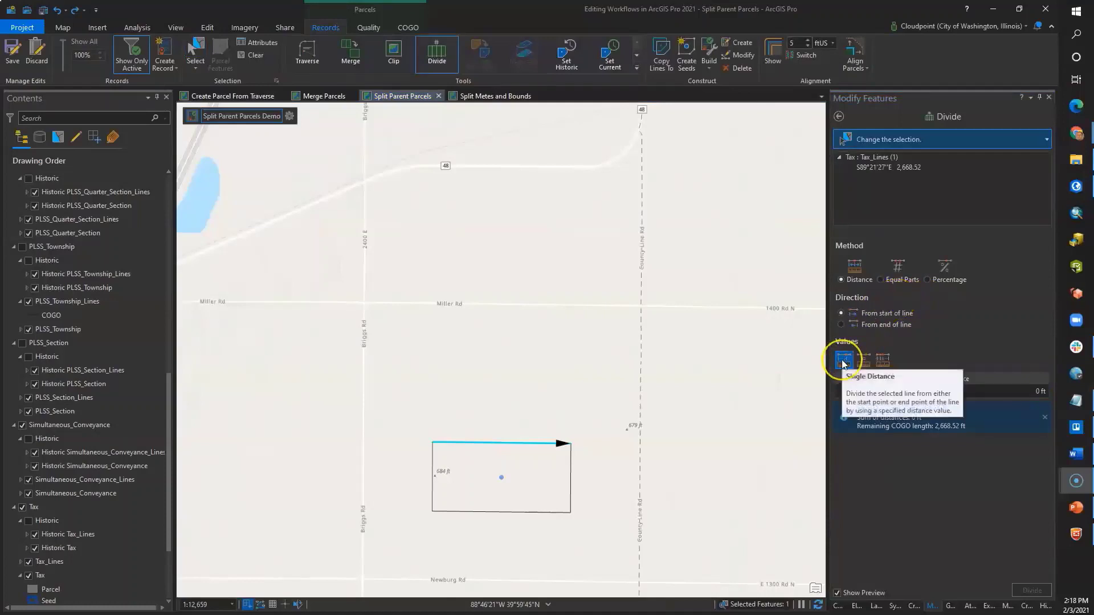
pyautogui.click(863, 361)
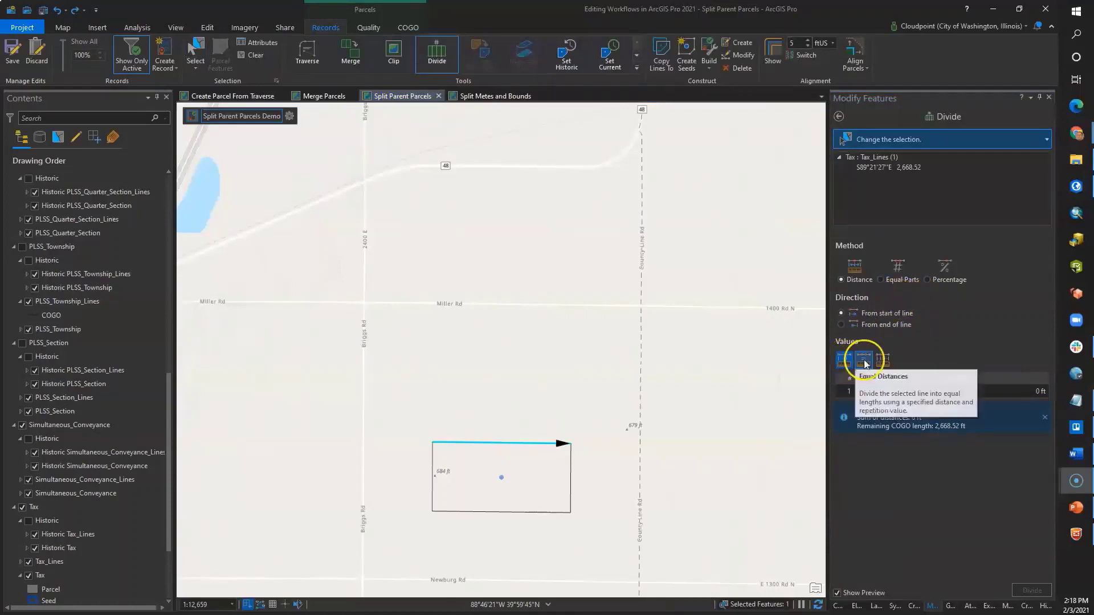
pyautogui.click(882, 360)
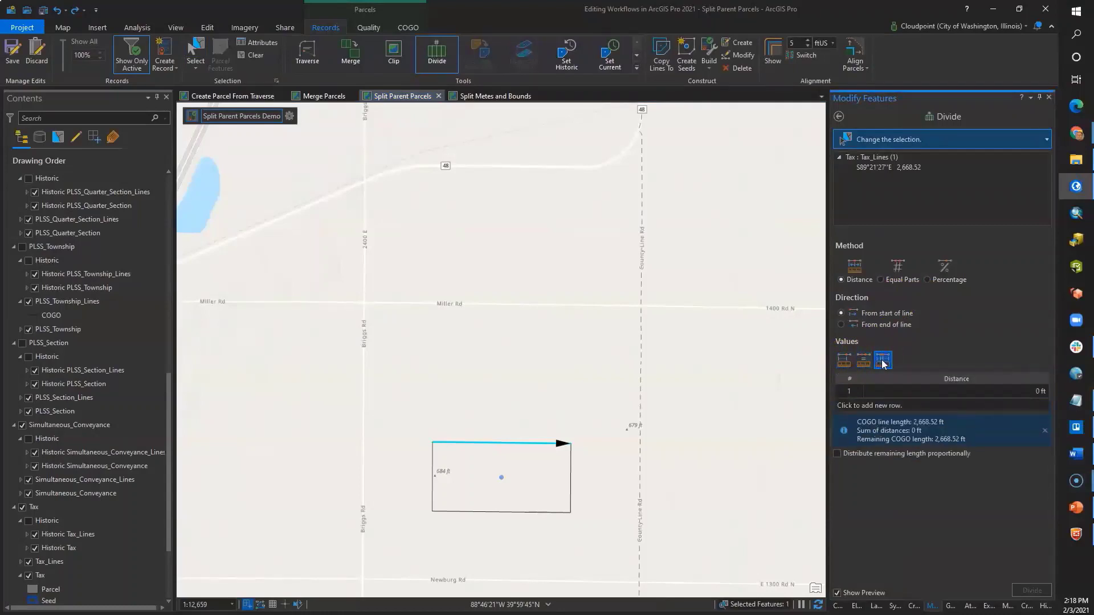
pyautogui.click(898, 281)
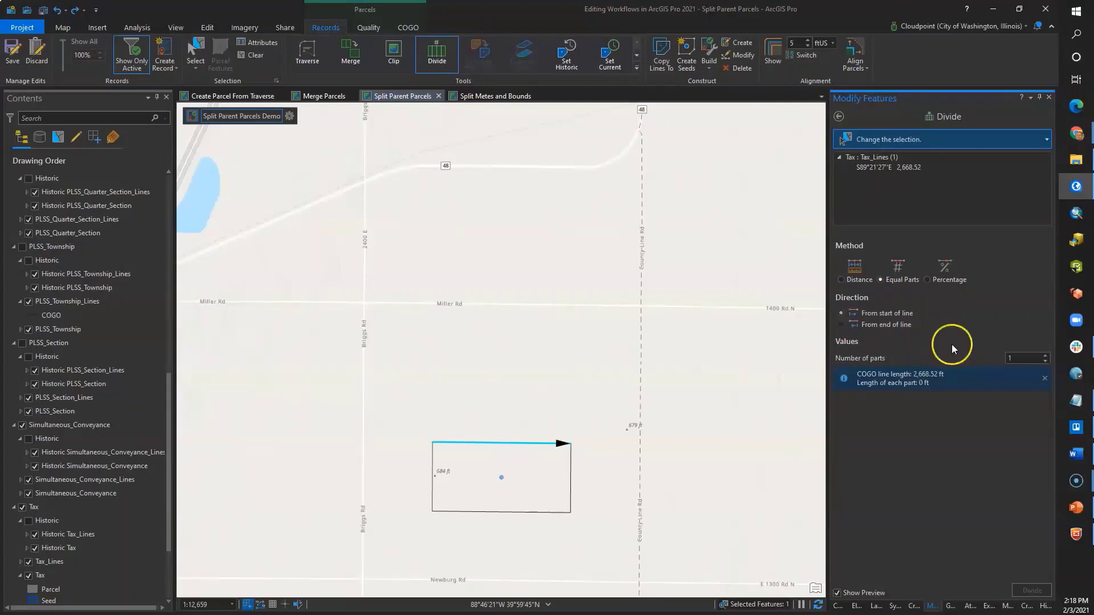
pyautogui.click(950, 285)
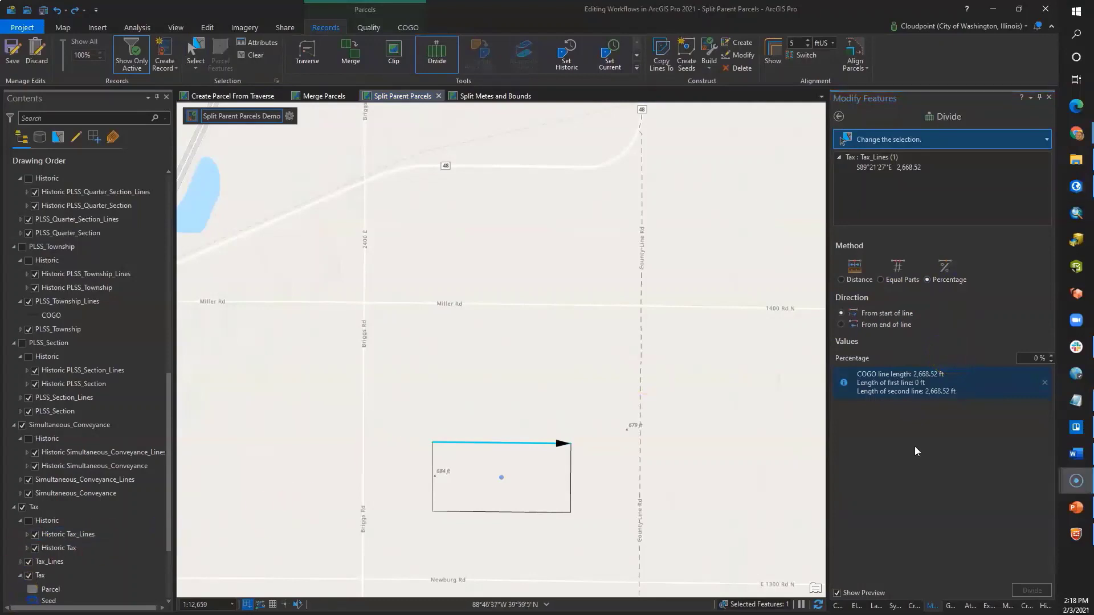
# Divide the parcel's north boundary line by a single distance of 1200 ft from the start of the line
pyautogui.click(860, 283)
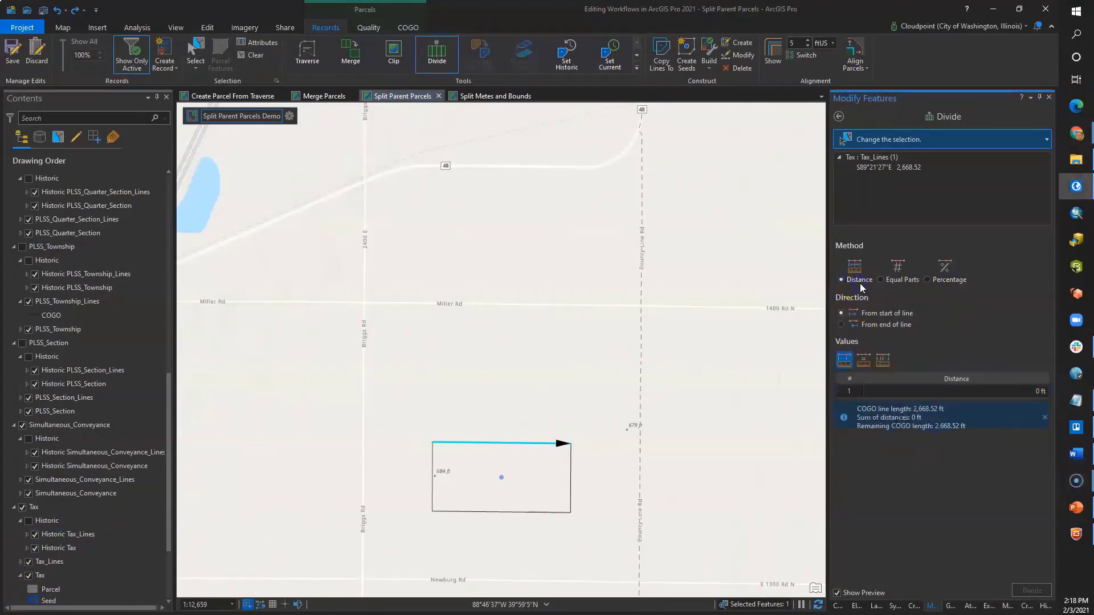
pyautogui.click(999, 391)
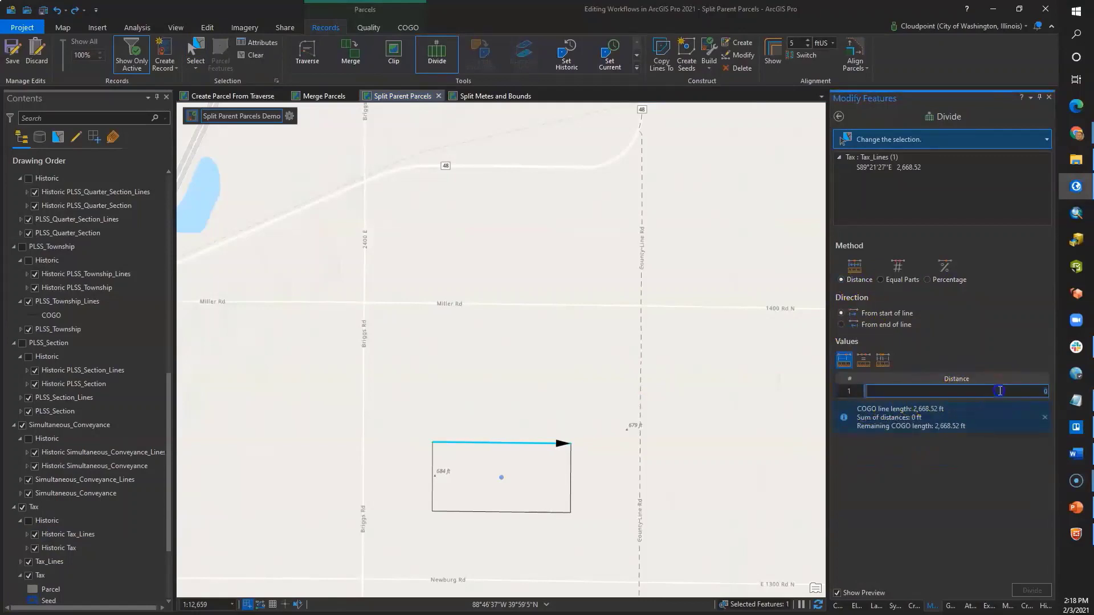
pyautogui.write('1200')
pyautogui.press('Return')
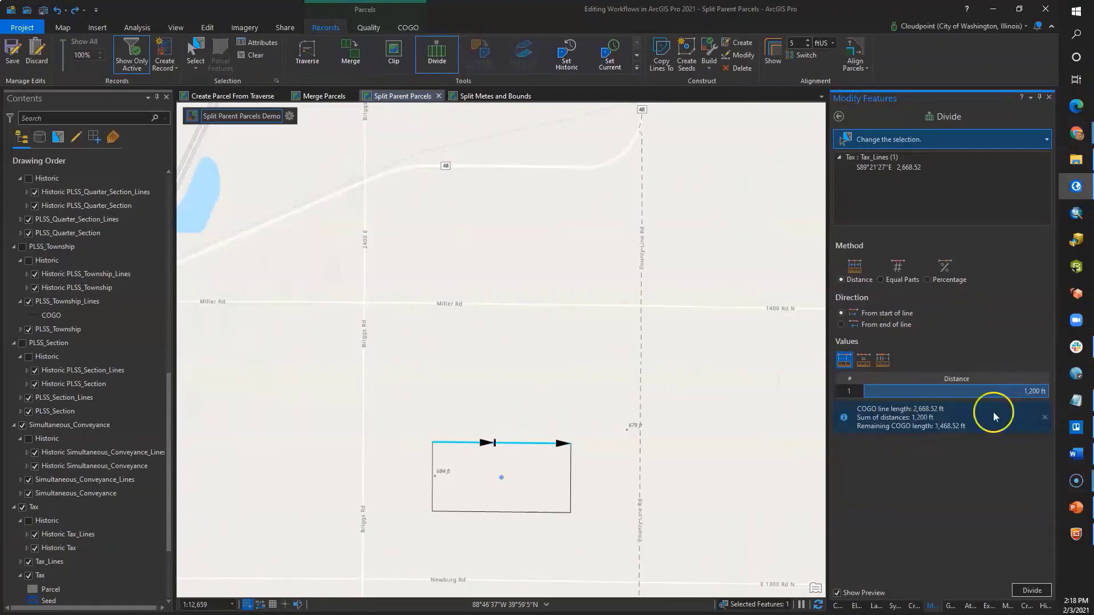
pyautogui.click(1026, 590)
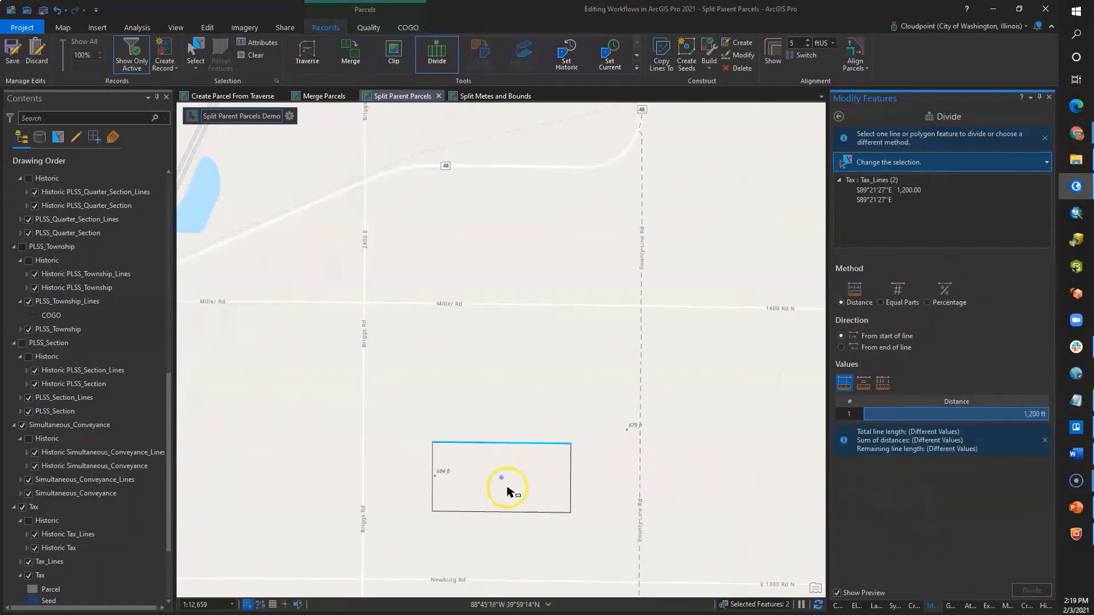
# Divide the parcel's south boundary line by a single distance of 1,200 ft measured from the end of the line
pyautogui.click(458, 518)
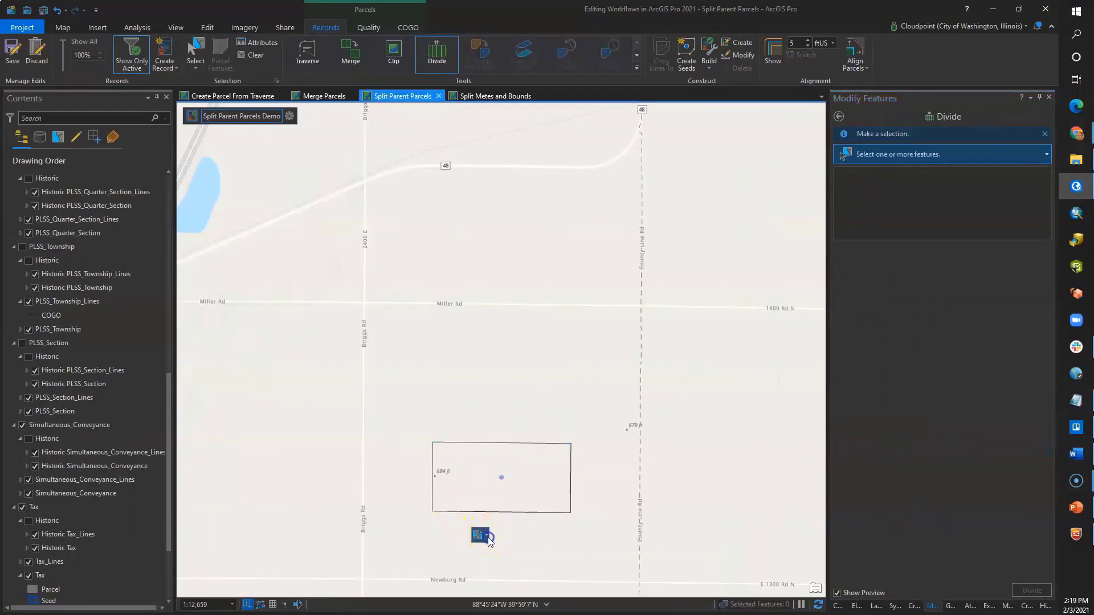
pyautogui.click(491, 560)
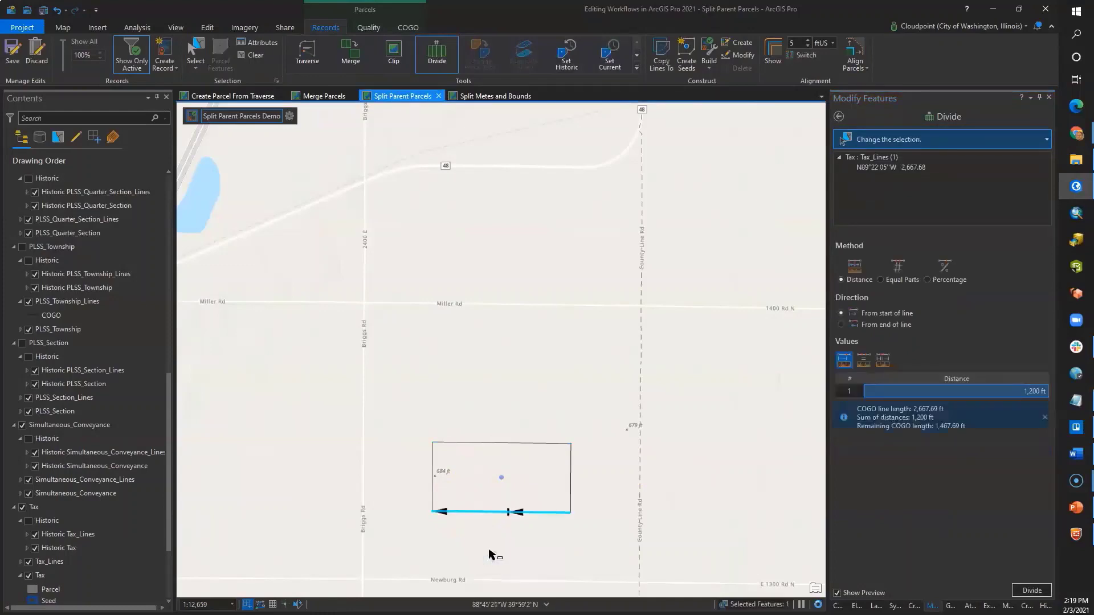
pyautogui.click(841, 326)
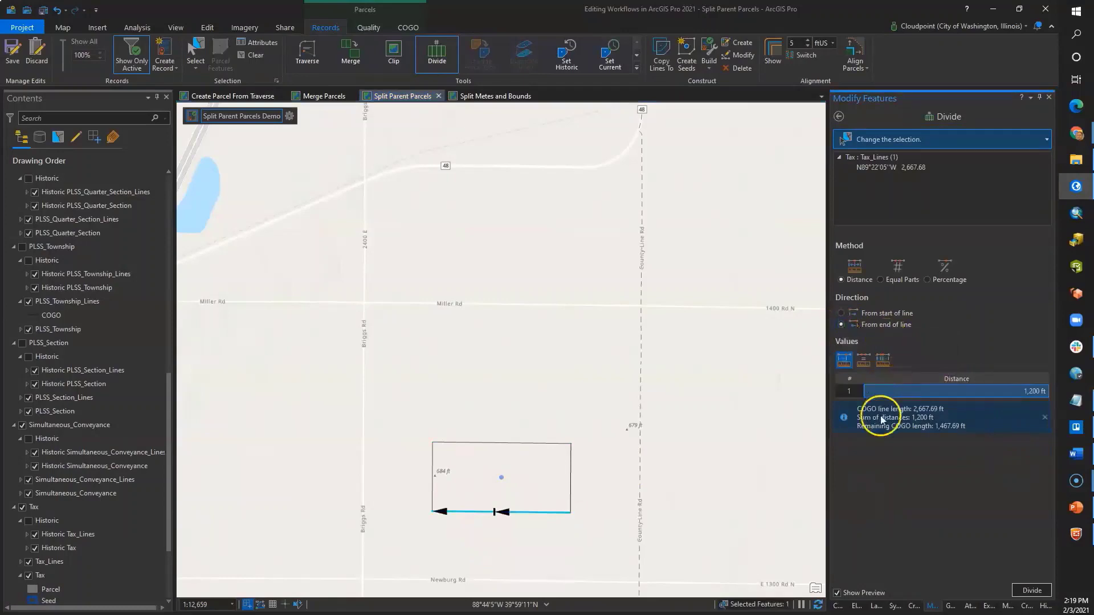
pyautogui.click(1026, 591)
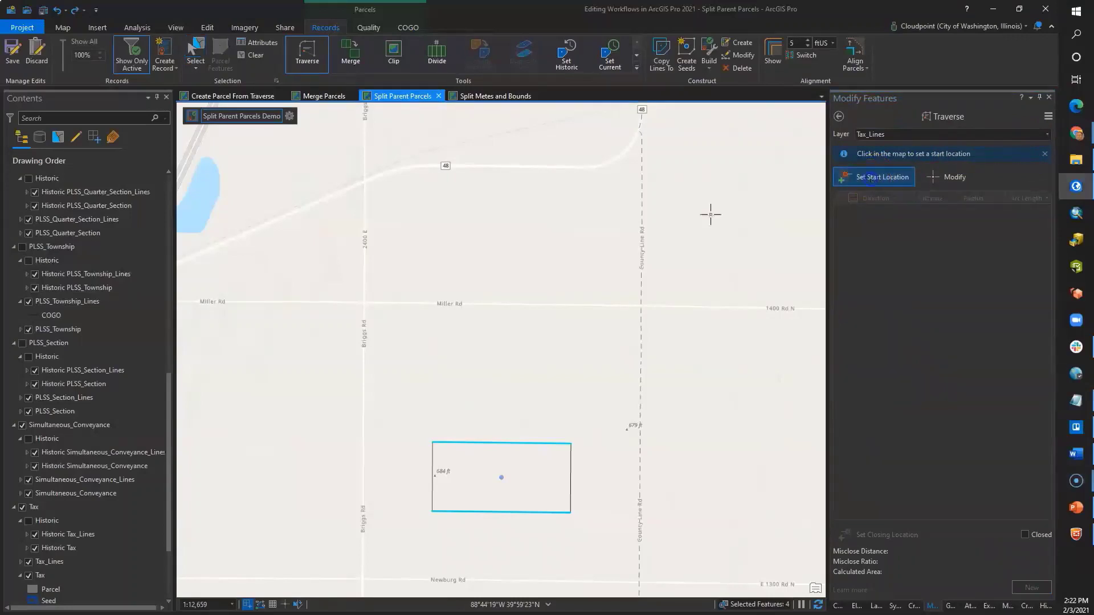
# Draw a Tax_Lines traverse course from the division point on the north boundary to the one on the south boundary and finish it
pyautogui.click(494, 443)
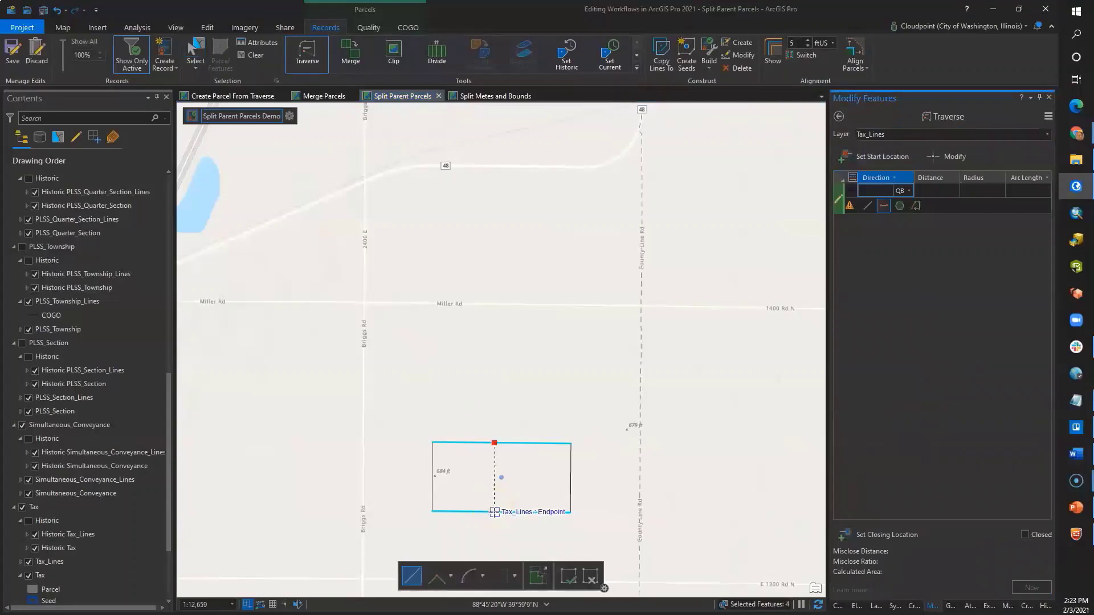
pyautogui.click(494, 511)
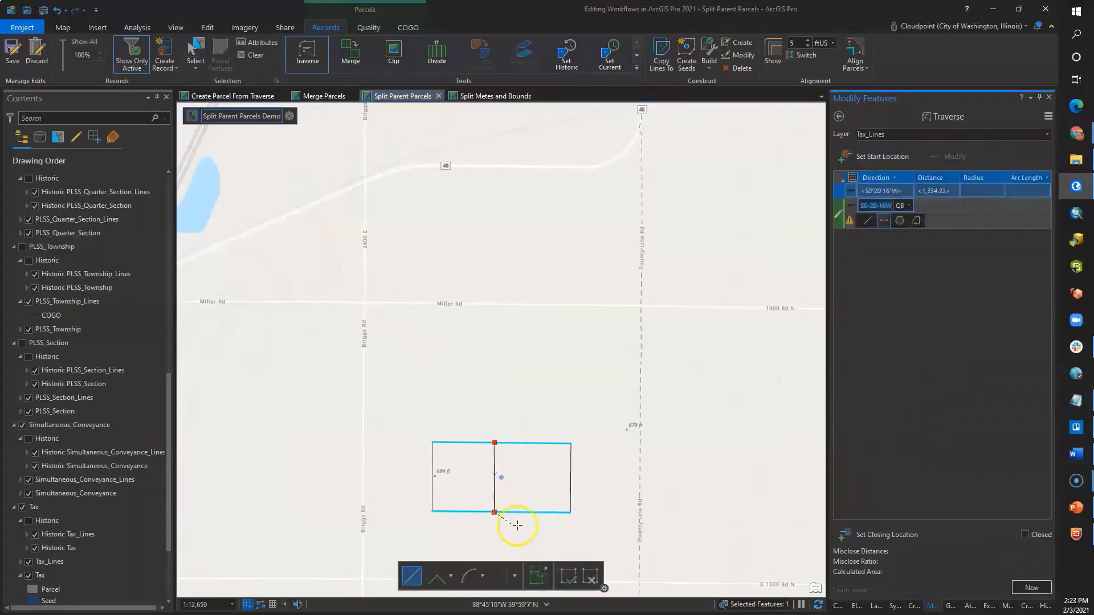
pyautogui.click(1031, 588)
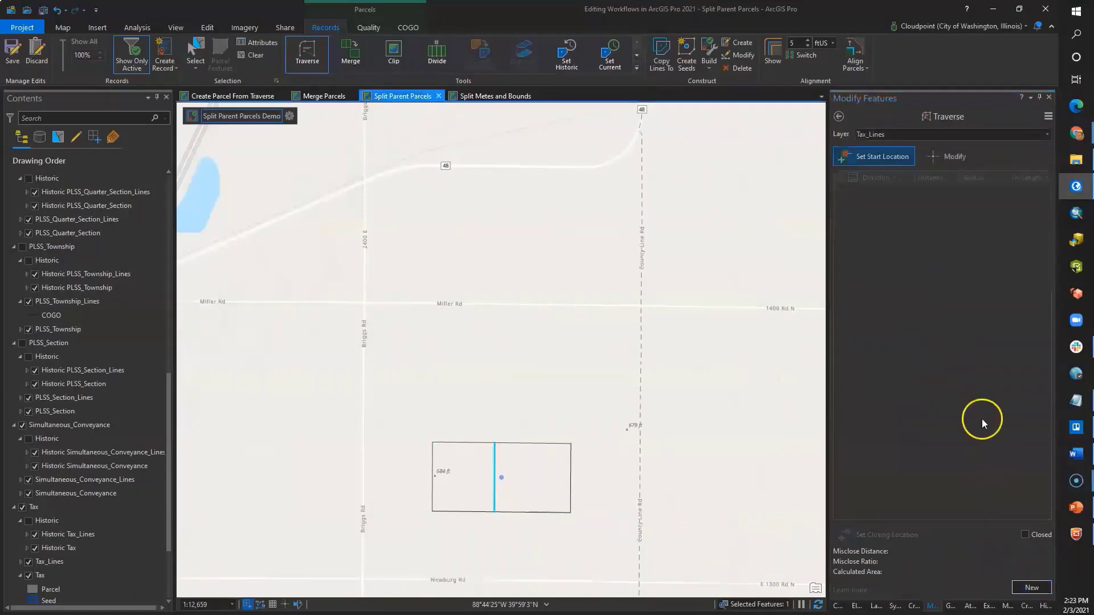
# Select the parcel's boundary lines together with the new dividing line and create the missing parcel seed for the split
pyautogui.click(195, 45)
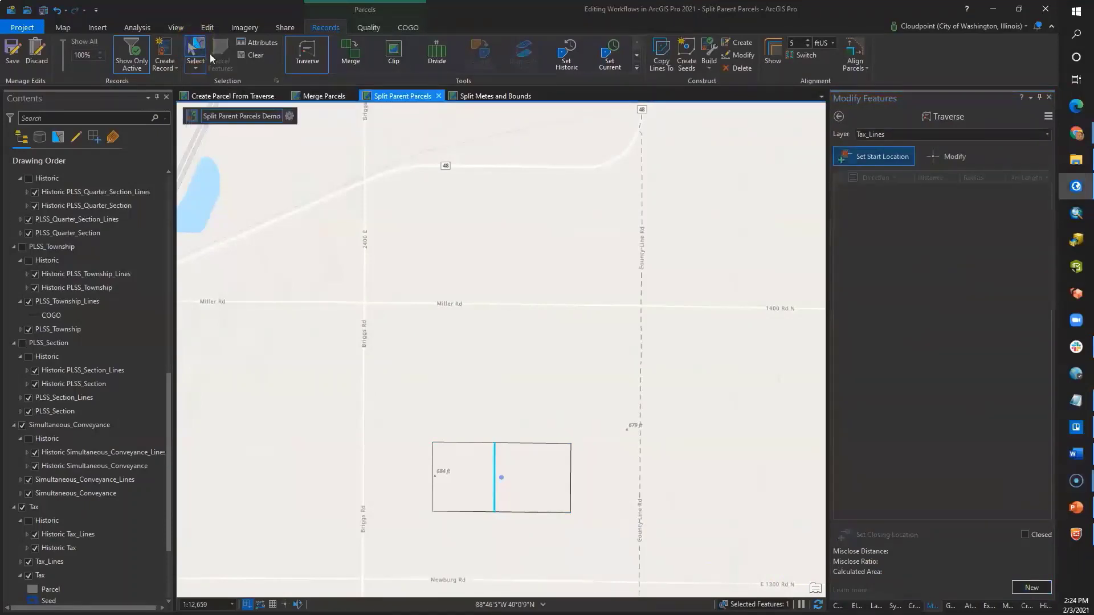
pyautogui.moveTo(424, 429); pyautogui.dragTo(590, 523)
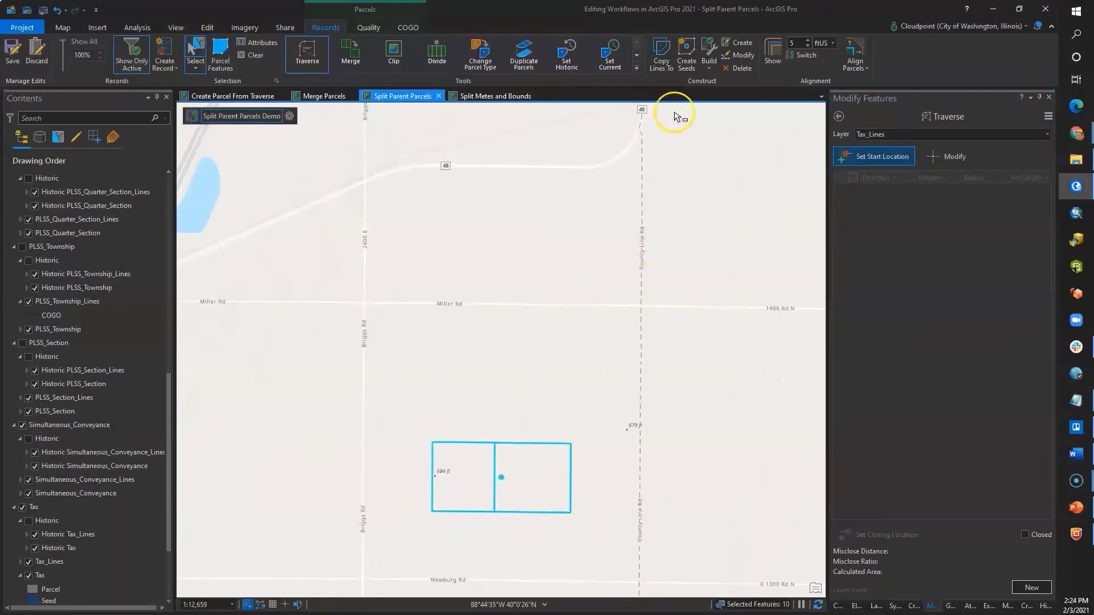
pyautogui.click(685, 66)
pyautogui.click(686, 68)
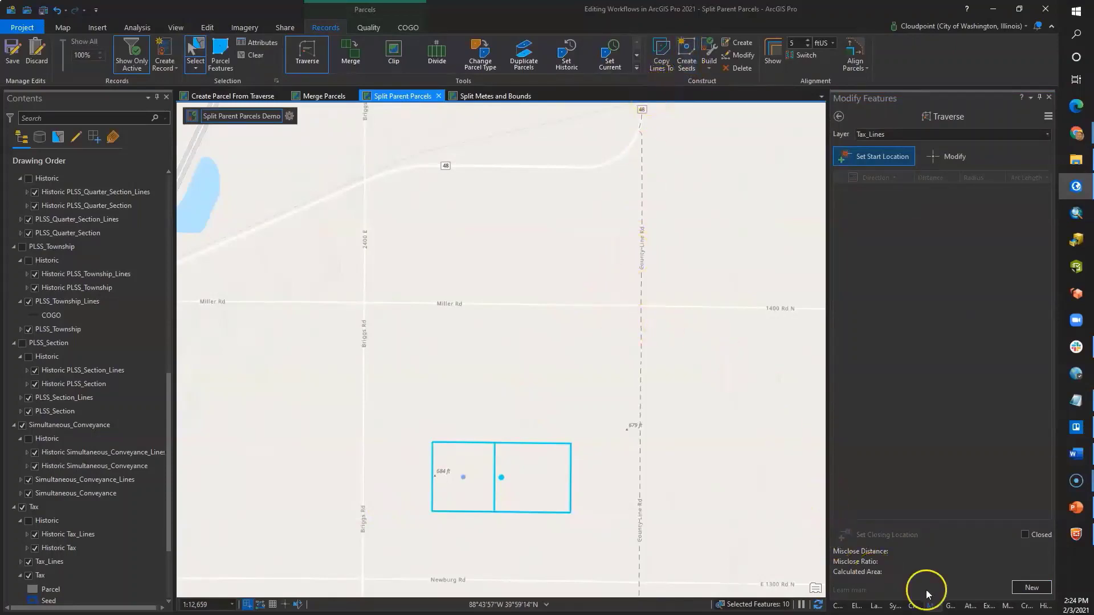
# Examine the attributes of the selected tax line without COGO values, including its Direction, Distance and Radius fields
pyautogui.click(967, 608)
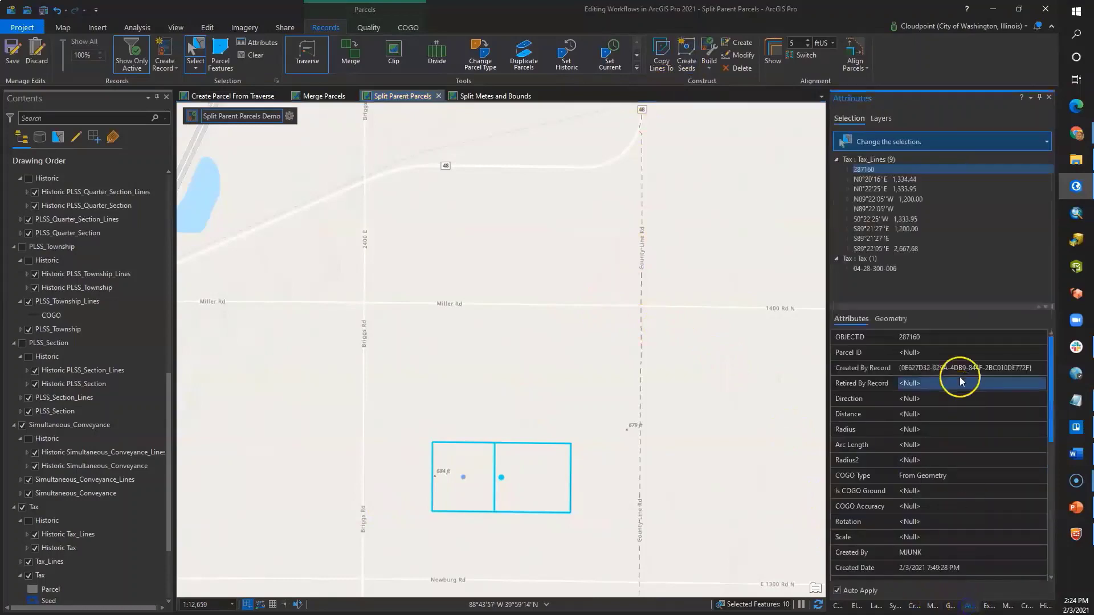
pyautogui.click(960, 415)
pyautogui.click(956, 430)
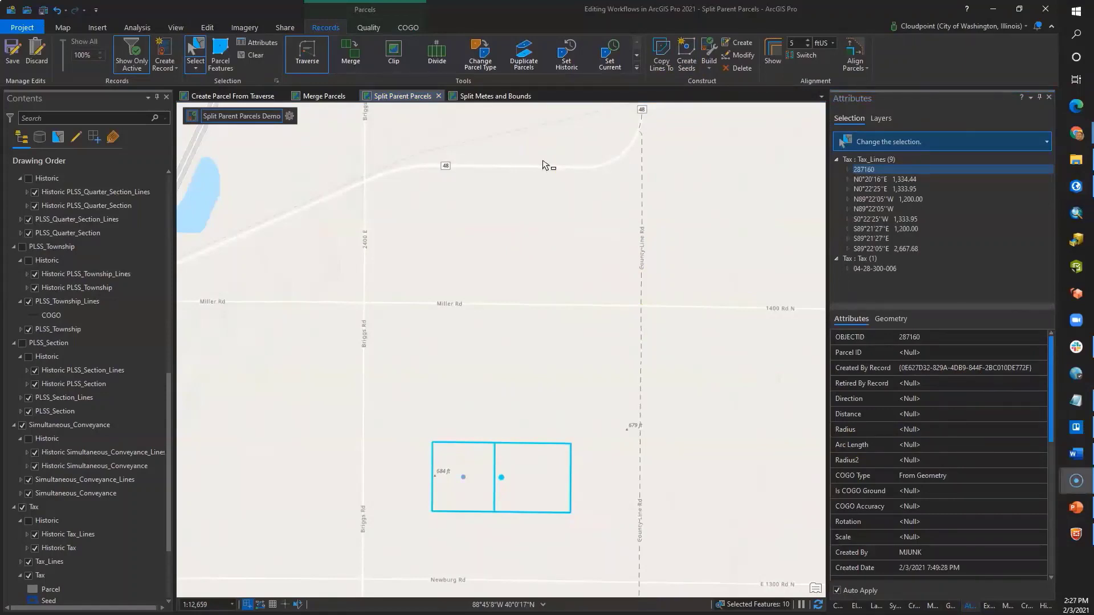
# Start Update COGO for the selected boundary and dividing lines
pyautogui.click(527, 155)
pyautogui.click(409, 28)
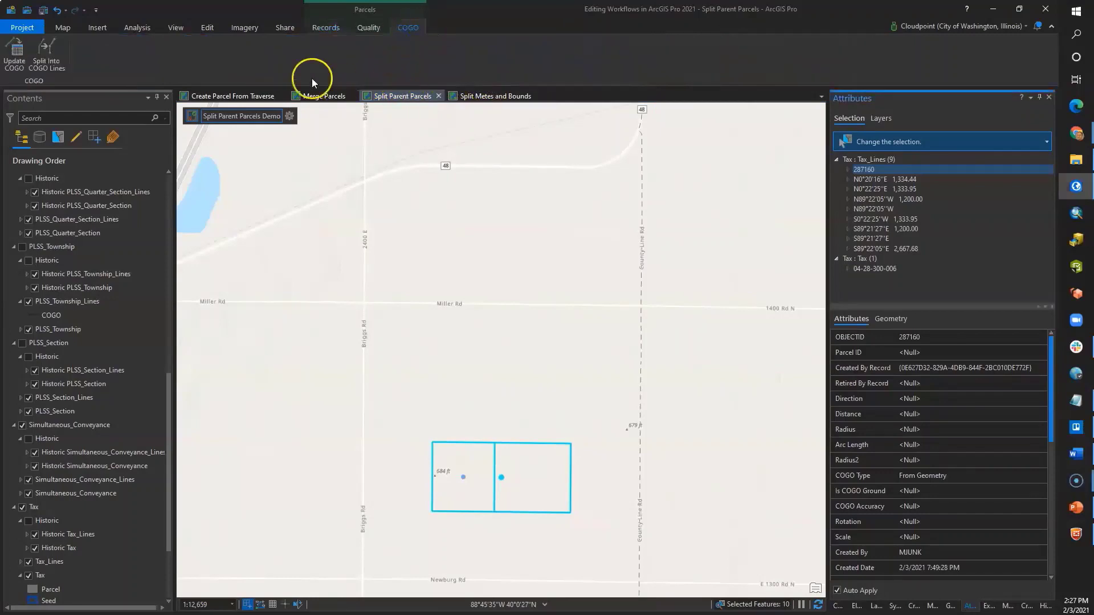
pyautogui.click(16, 55)
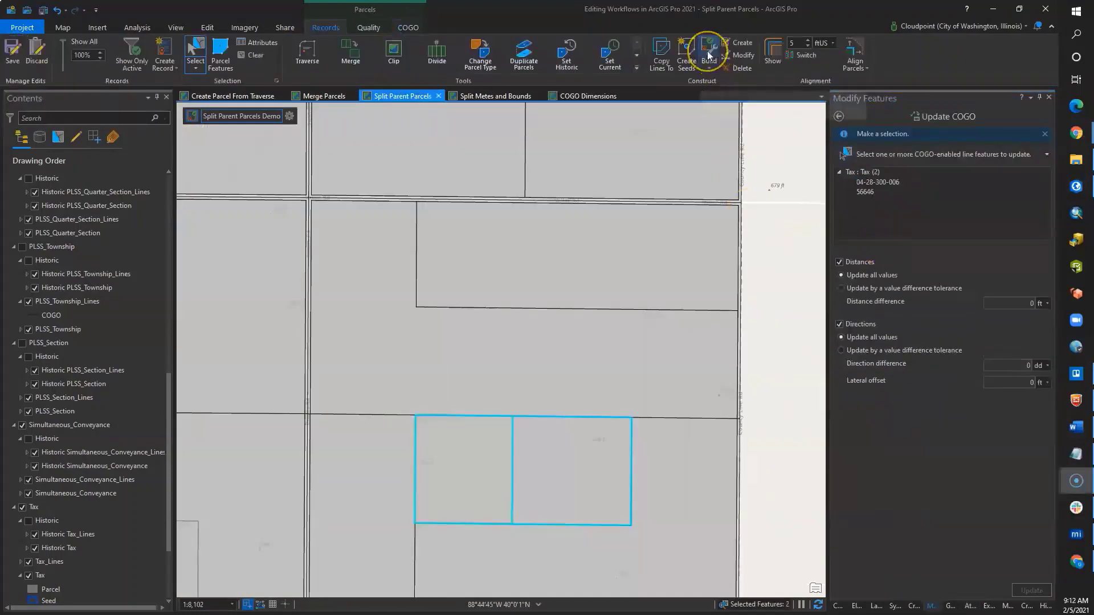
# Examine the two split parcels, the COGO dimensions along their boundary lines and the Historic layers
pyautogui.click(691, 199)
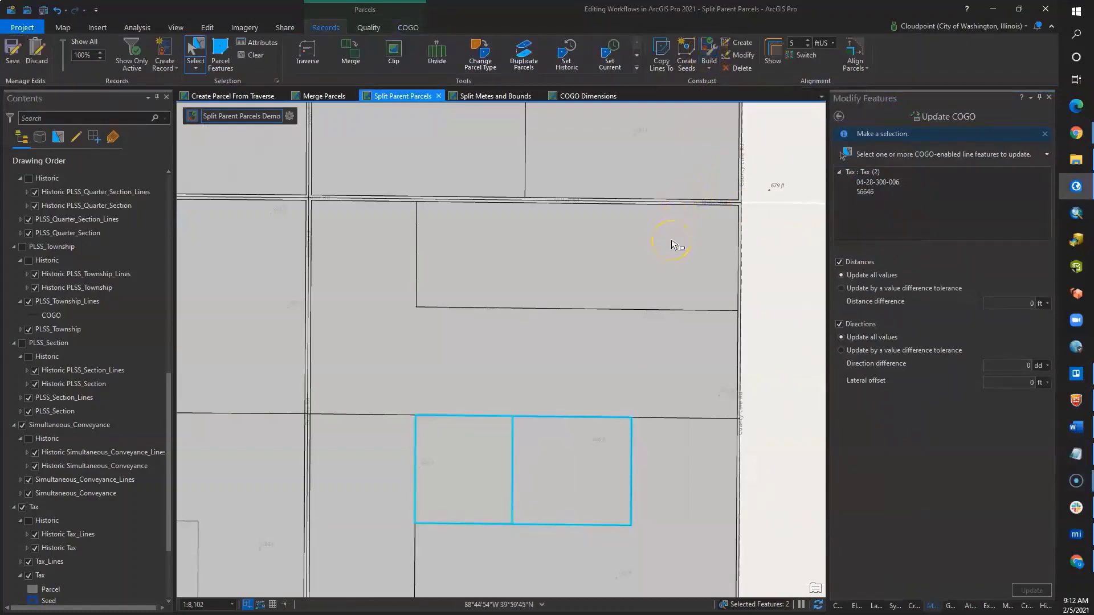
pyautogui.click(646, 296)
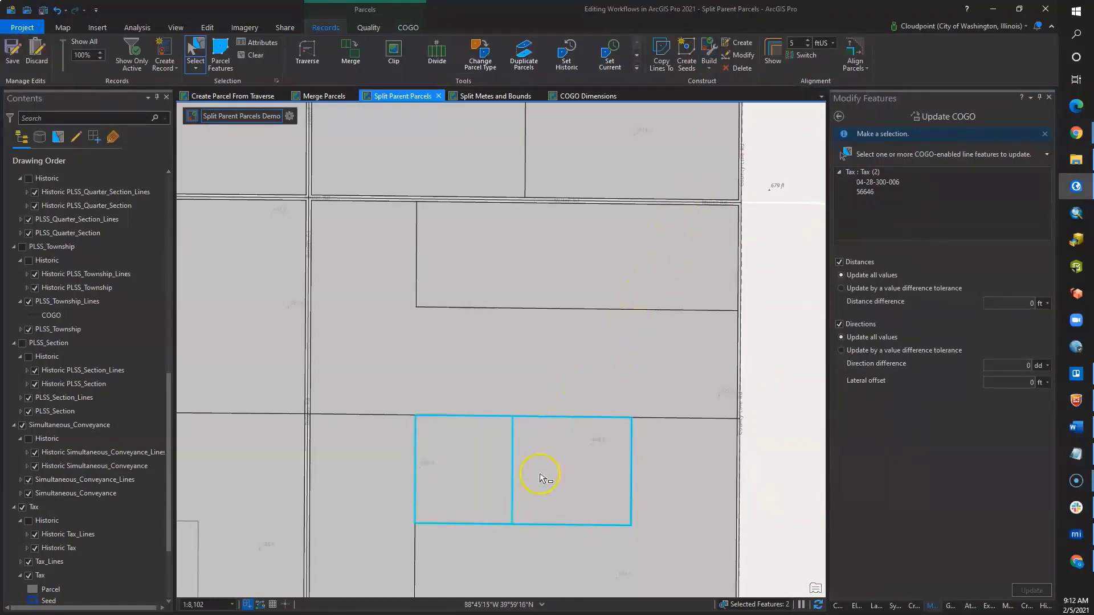
pyautogui.scroll(1, 527, 530)
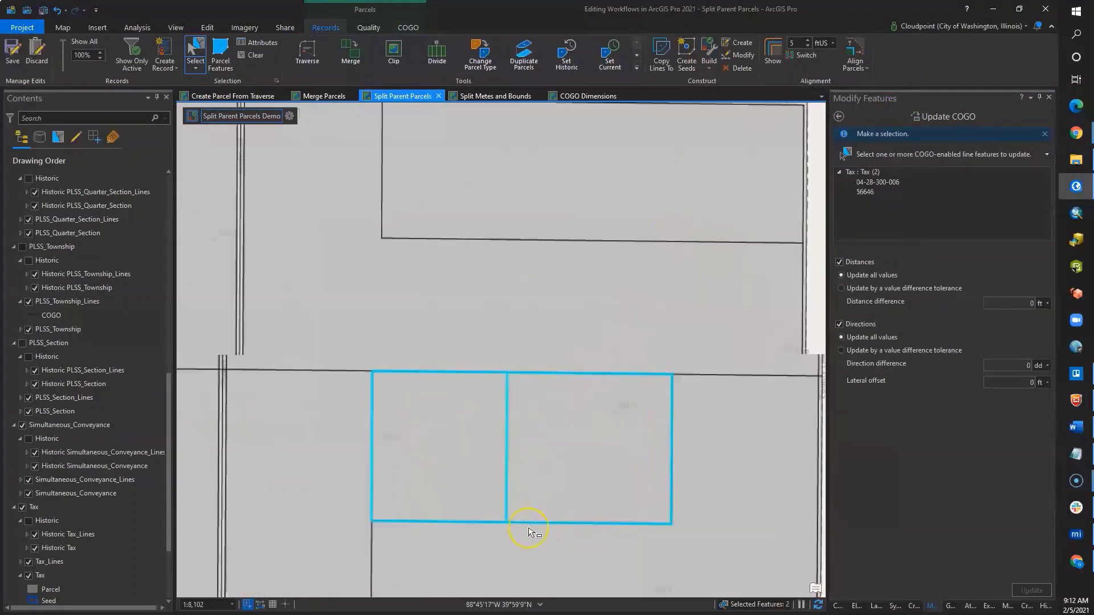
pyautogui.scroll(1, 527, 530)
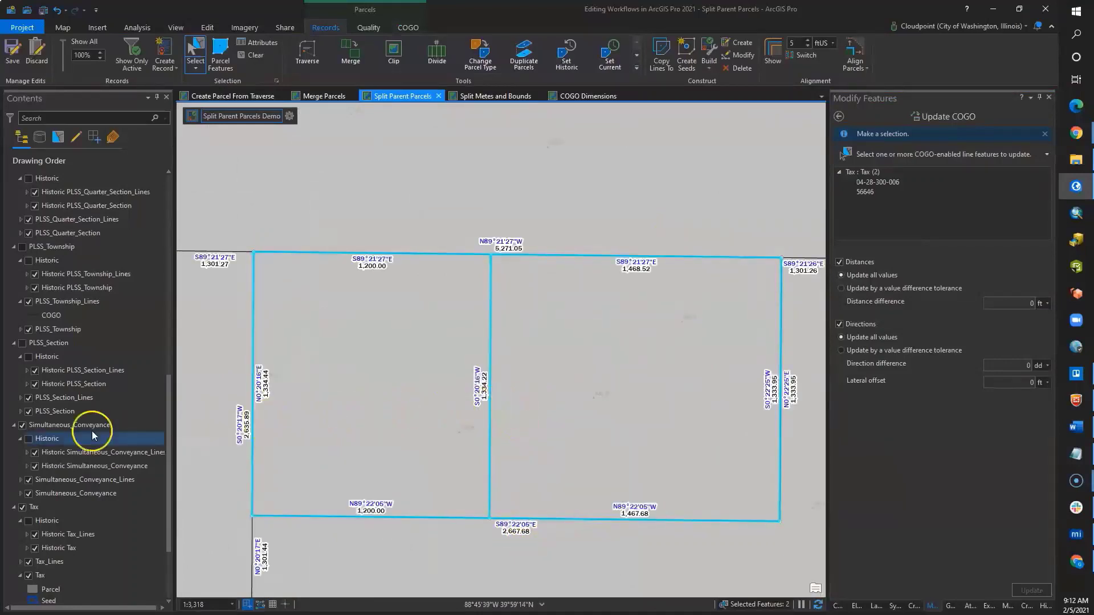
pyautogui.click(32, 442)
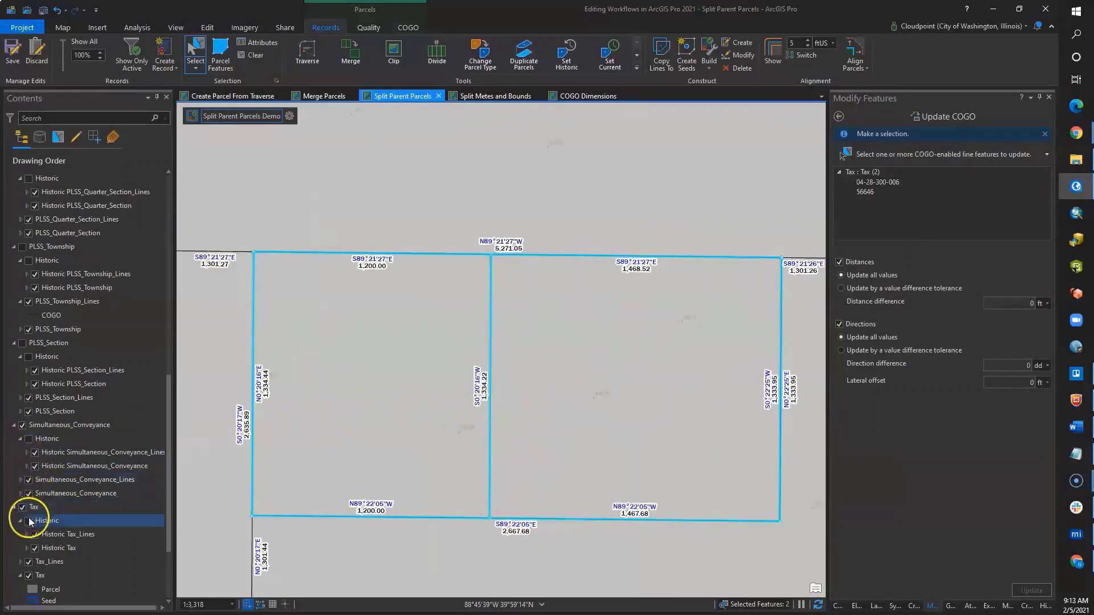
pyautogui.click(29, 518)
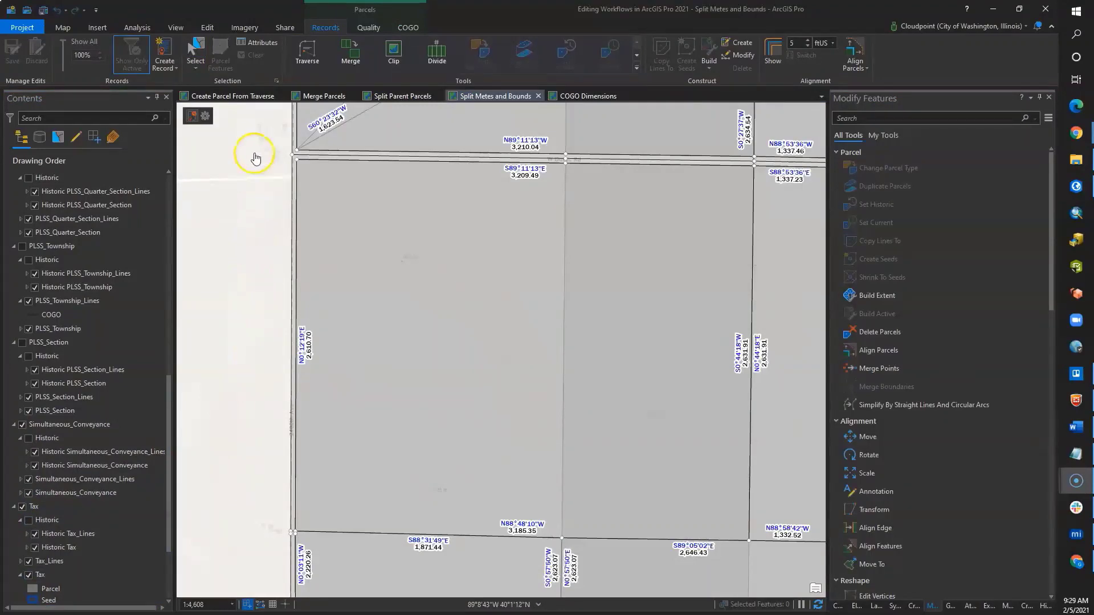
# List the records created in the last 31 days and make Metes and Bounds Demo the active record
pyautogui.click(205, 118)
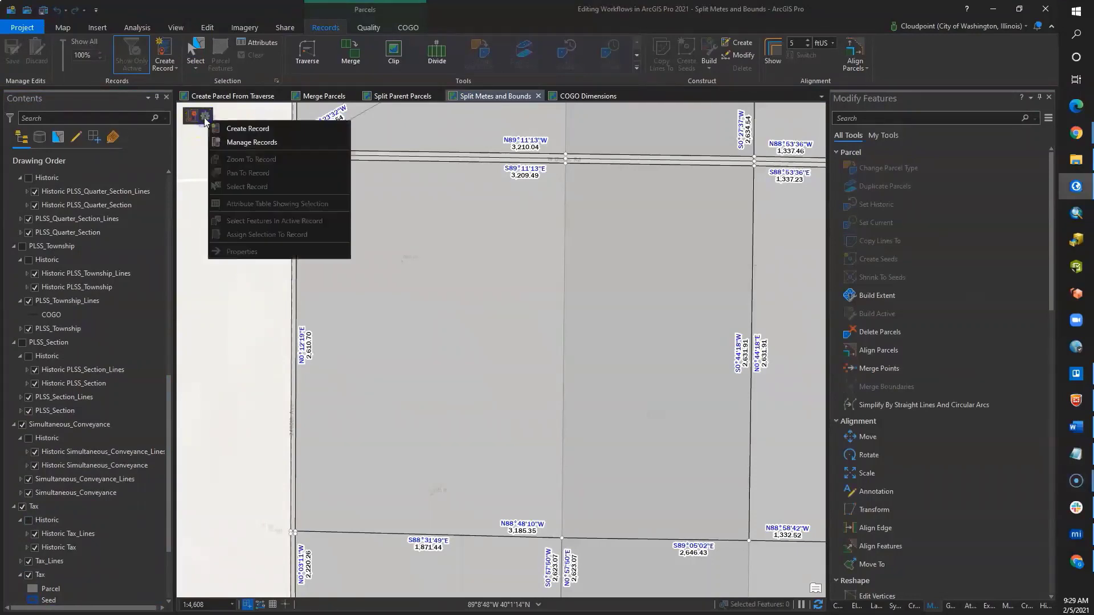
pyautogui.click(256, 145)
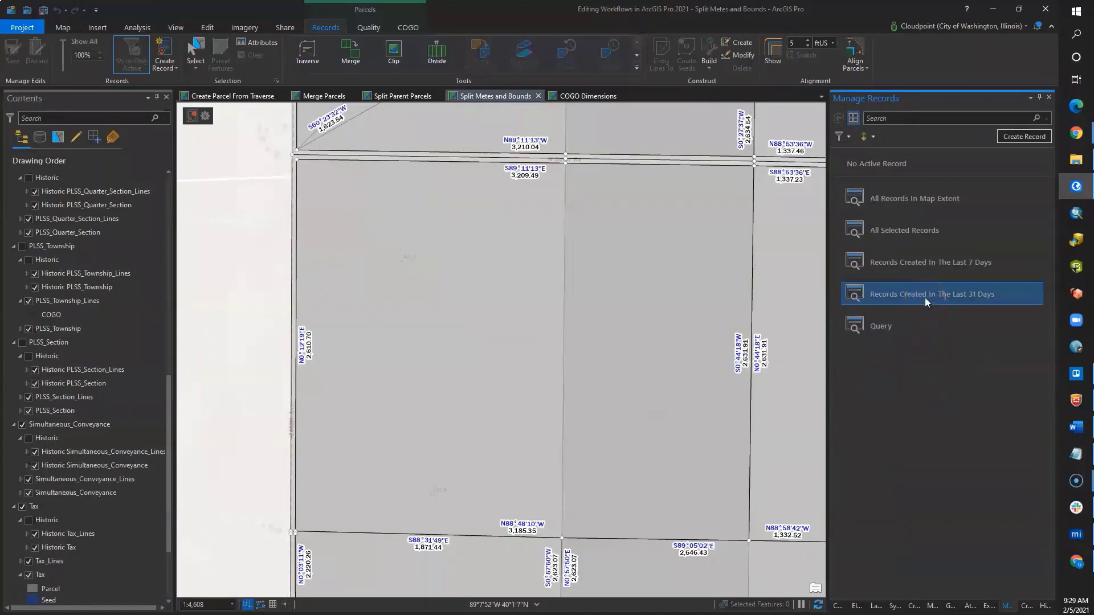
pyautogui.click(925, 302)
pyautogui.click(932, 339)
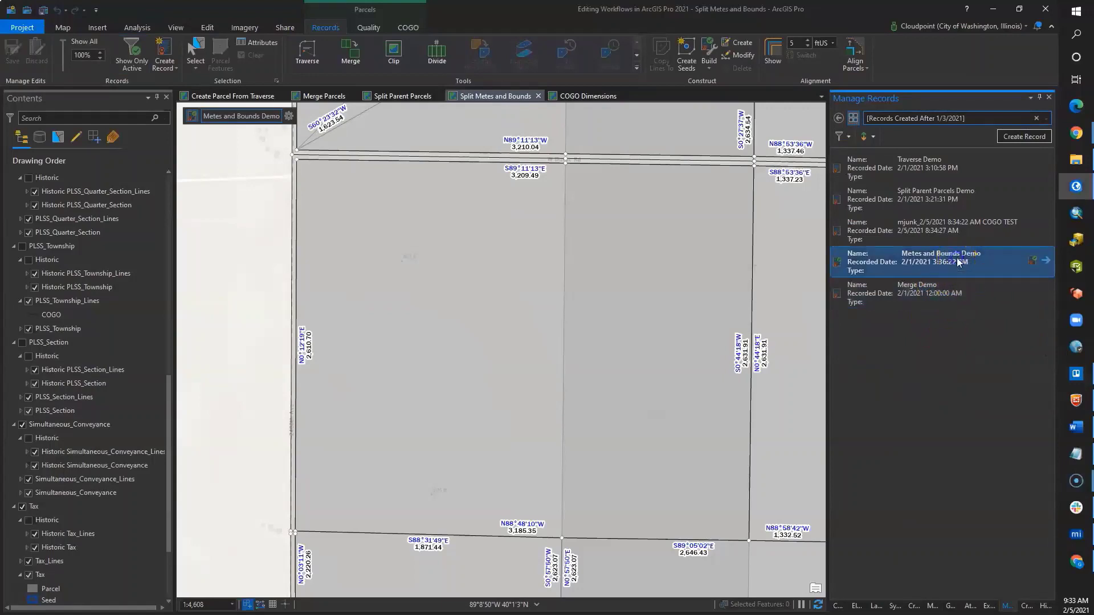
pyautogui.click(1032, 262)
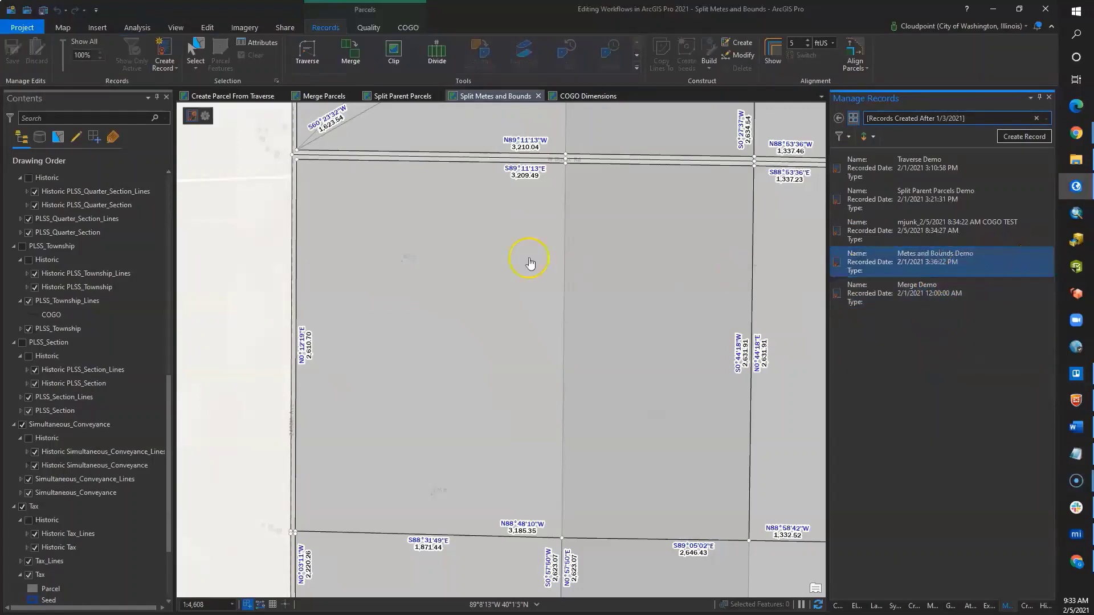
pyautogui.click(193, 119)
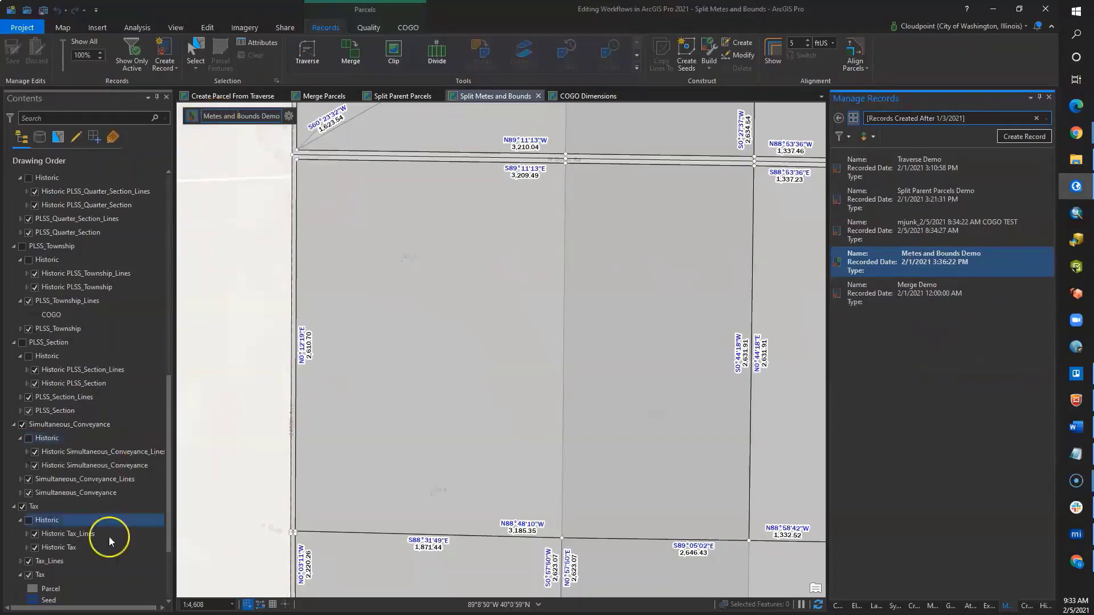
# Start a traverse on the Tax_Lines layer with its start location at the large parcel's southwest corner point
pyautogui.click(86, 575)
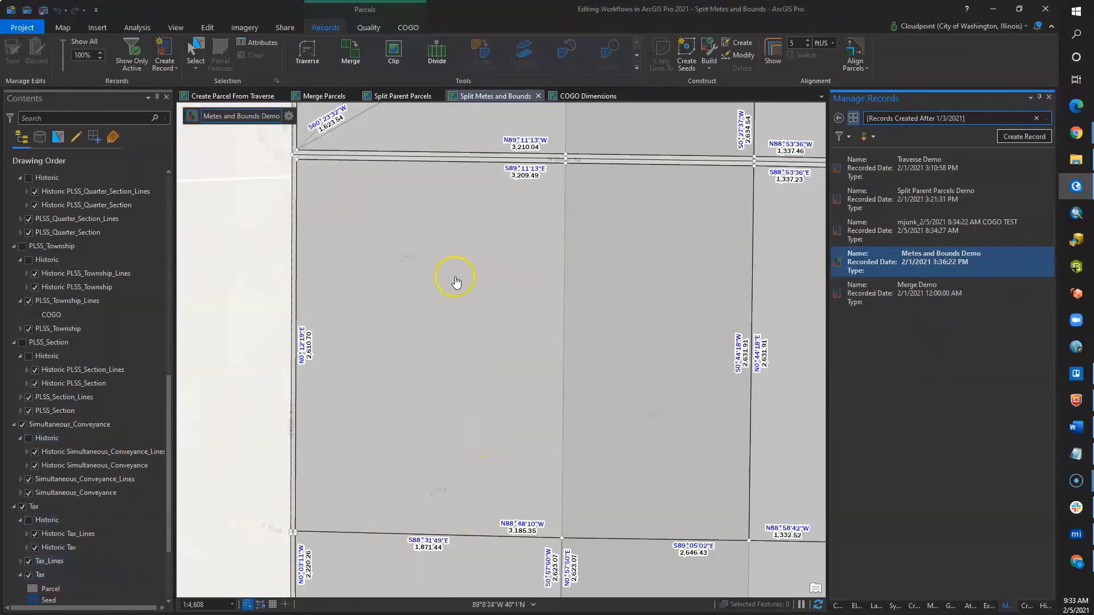
pyautogui.click(307, 52)
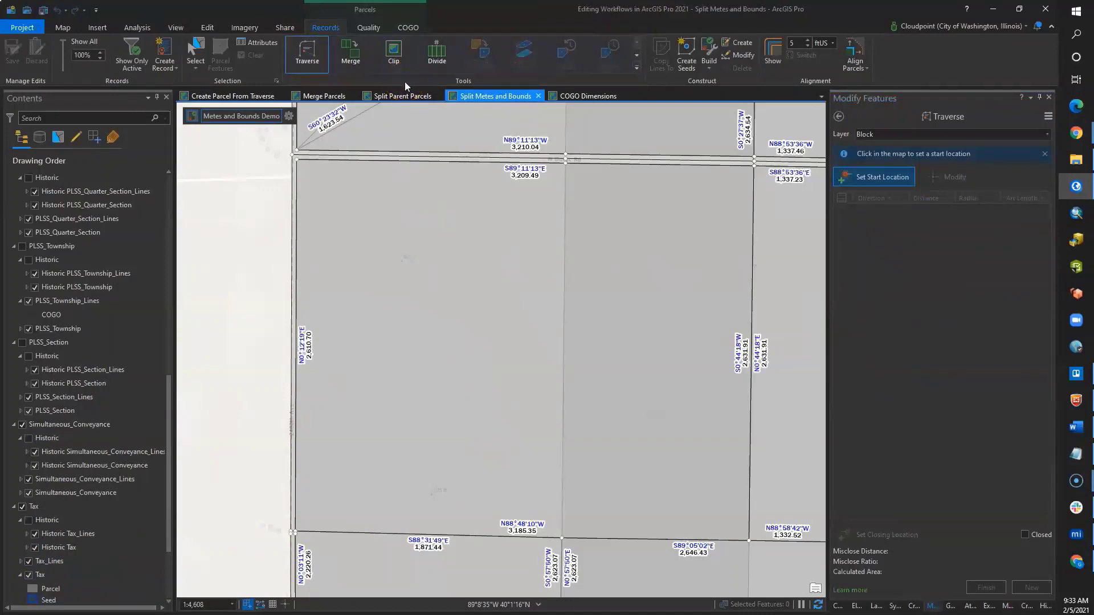
pyautogui.click(1047, 136)
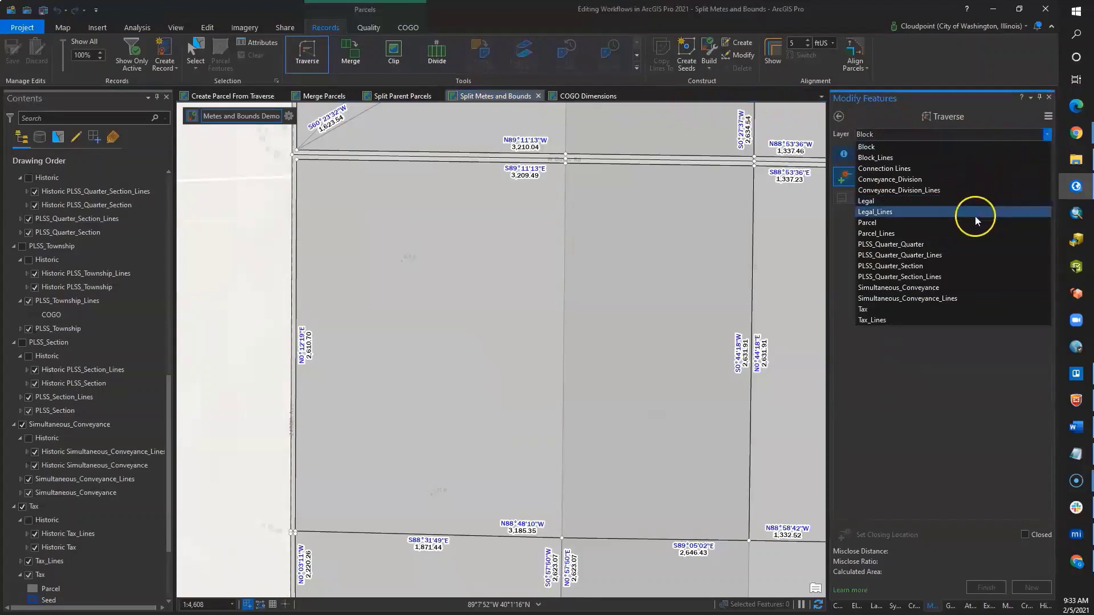
pyautogui.click(885, 320)
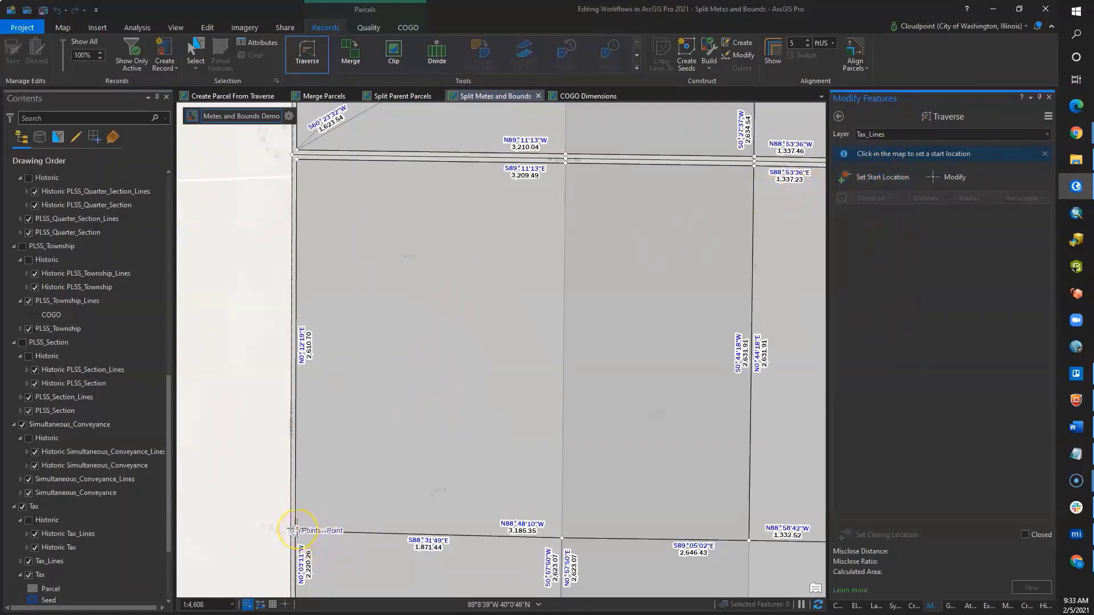
pyautogui.scroll(3, 296, 530)
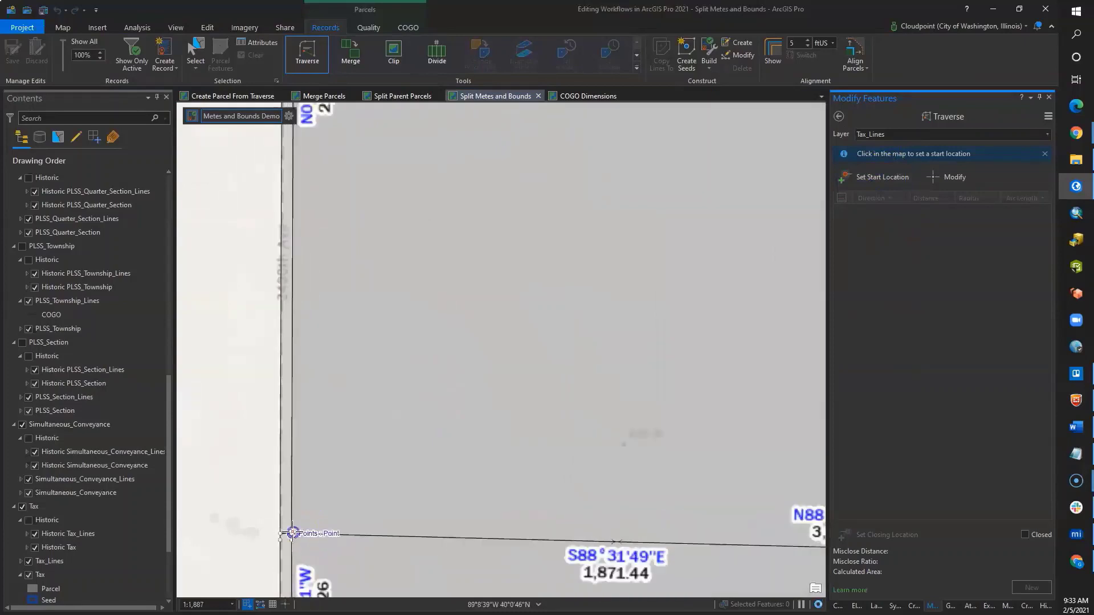
pyautogui.click(293, 533)
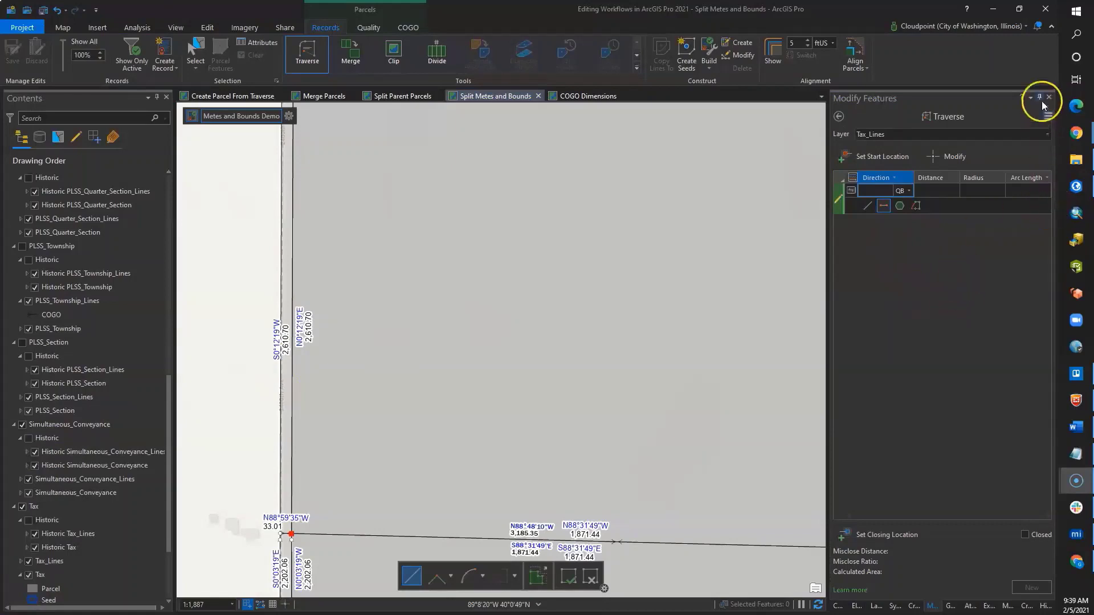
# Import the ArcMap traverse file Traverse1.txt into the traverse
pyautogui.click(1047, 121)
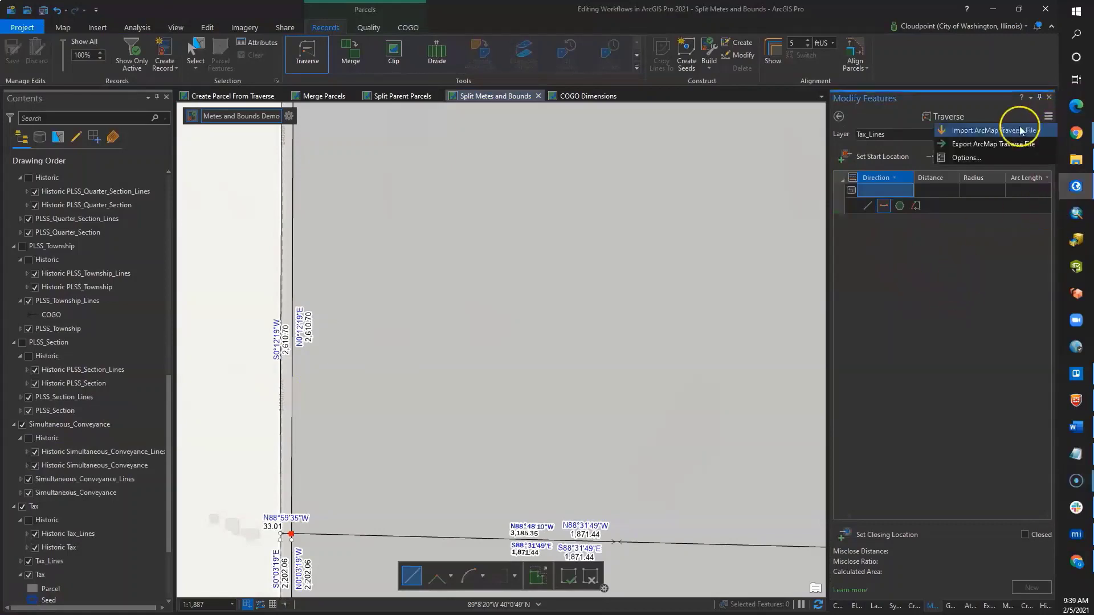
pyautogui.click(980, 132)
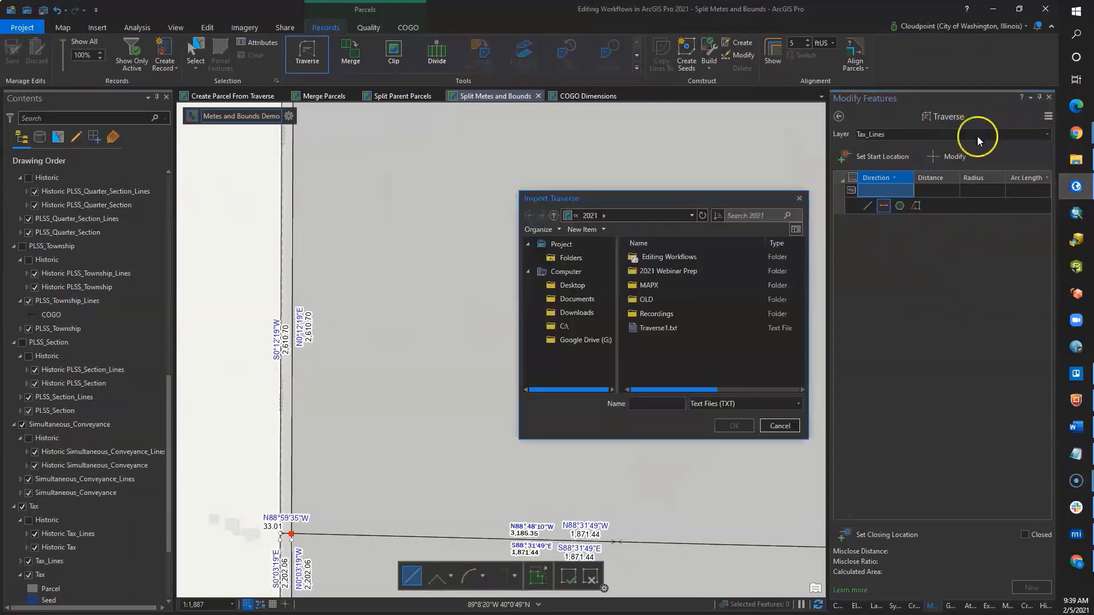
pyautogui.click(663, 327)
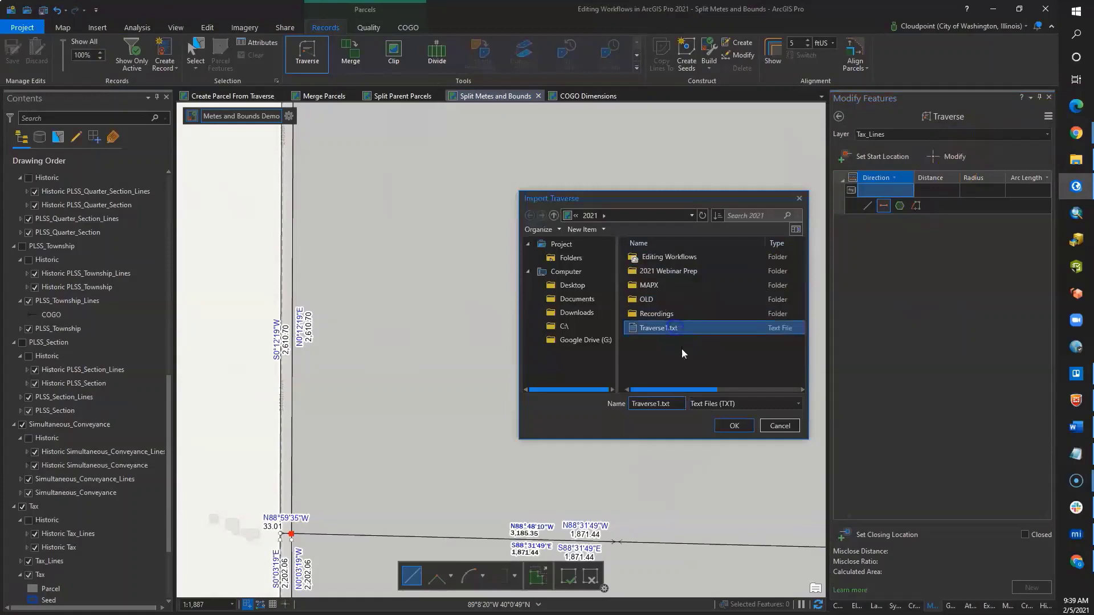
pyautogui.click(731, 427)
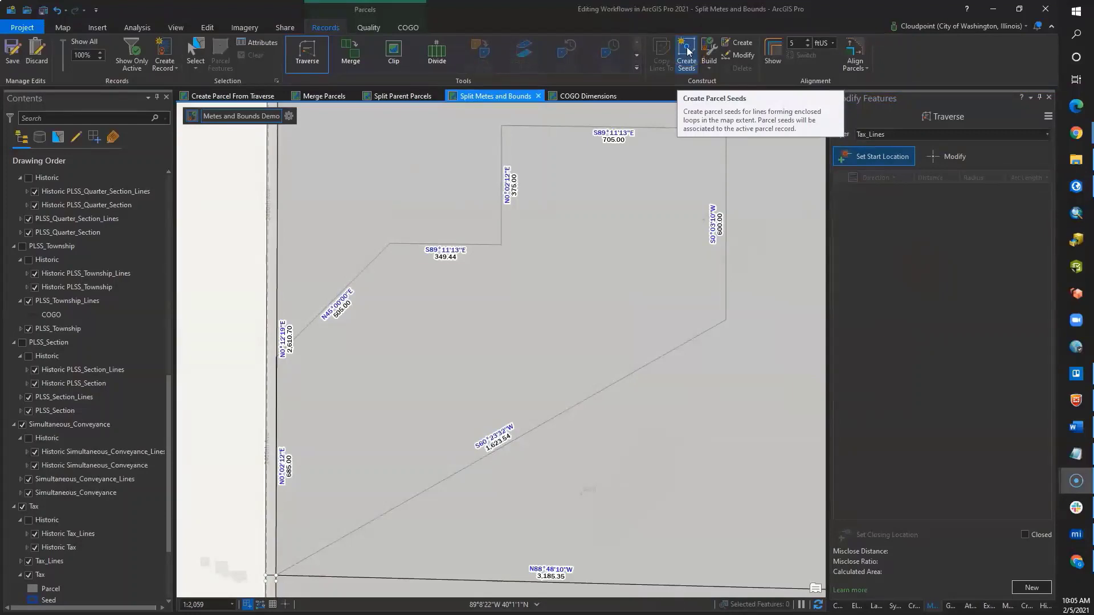
# Create a parcel seed inside the closed metes and bounds traverse and build the parcels of the active record
pyautogui.click(687, 51)
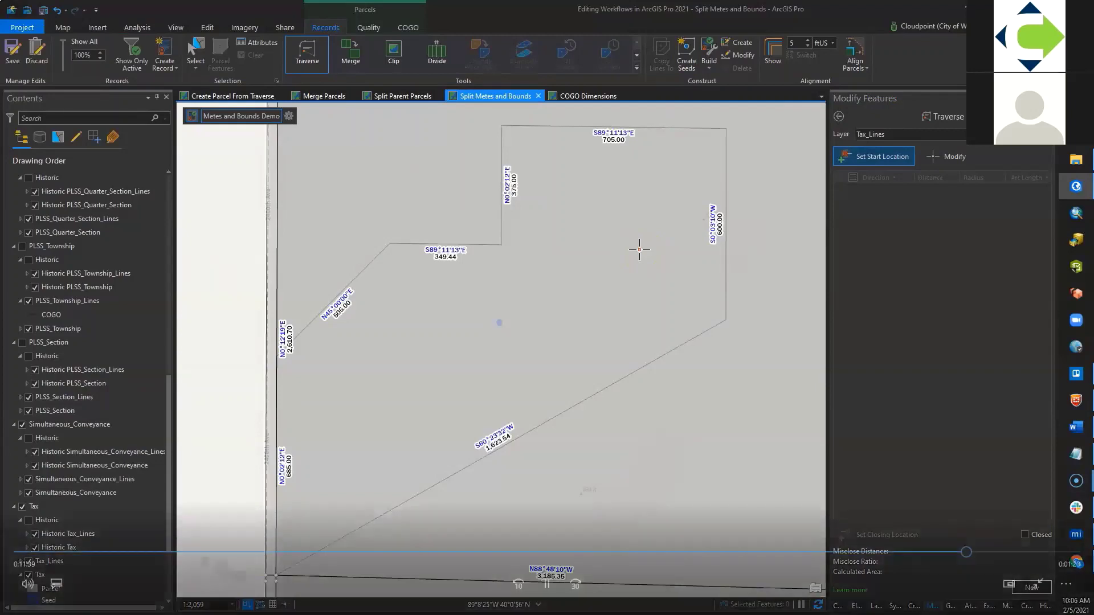
pyautogui.click(709, 64)
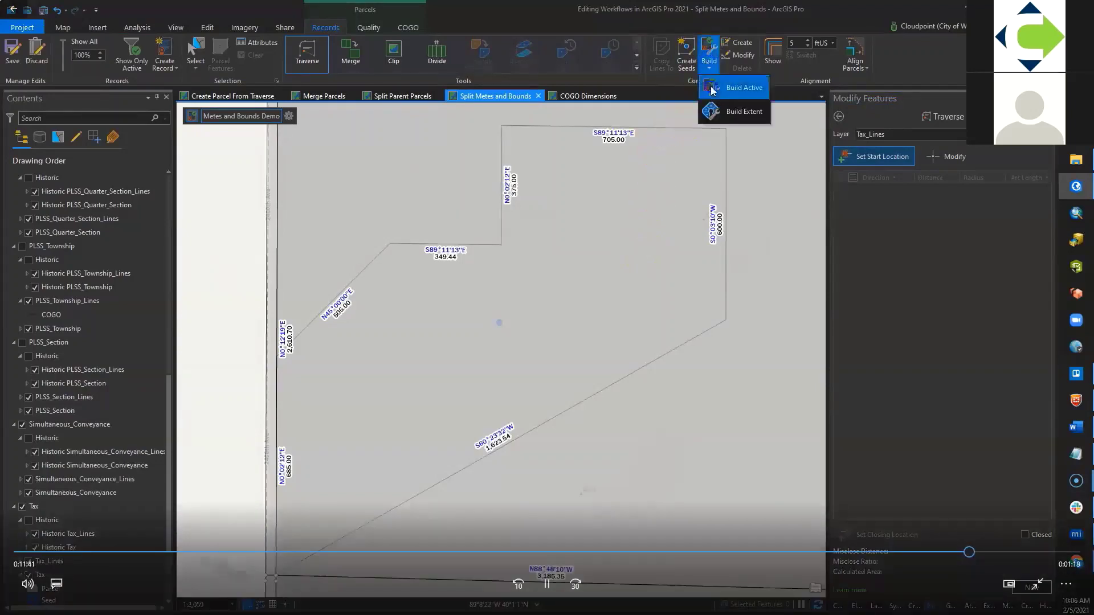
pyautogui.click(711, 87)
pyautogui.click(724, 212)
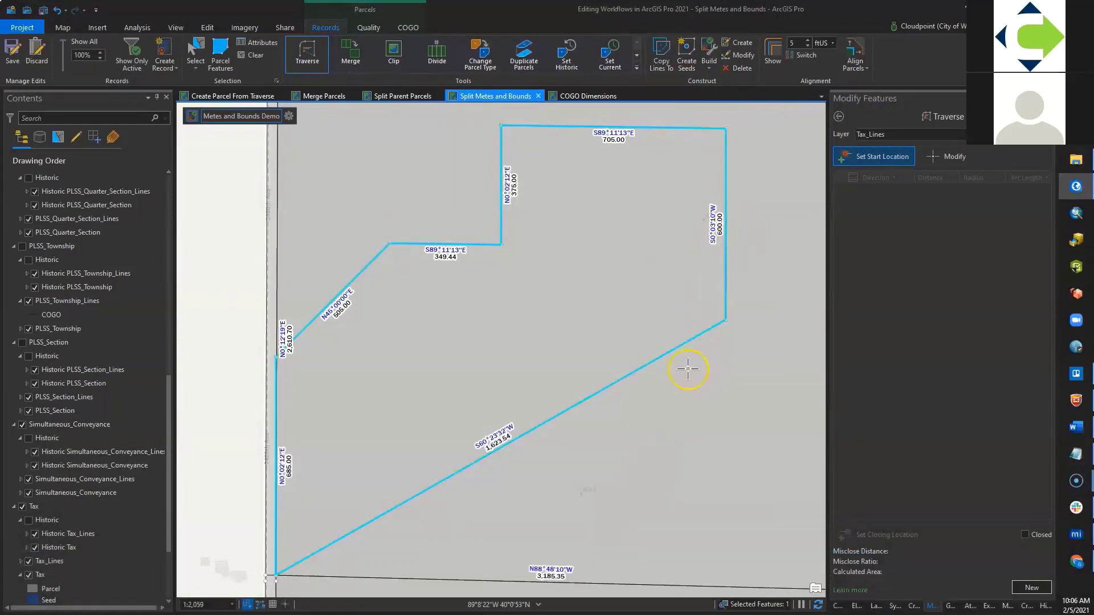
# Clip all features intersecting the new metes and bounds Tax parcel, using the Discard (Remainder) option
pyautogui.click(392, 57)
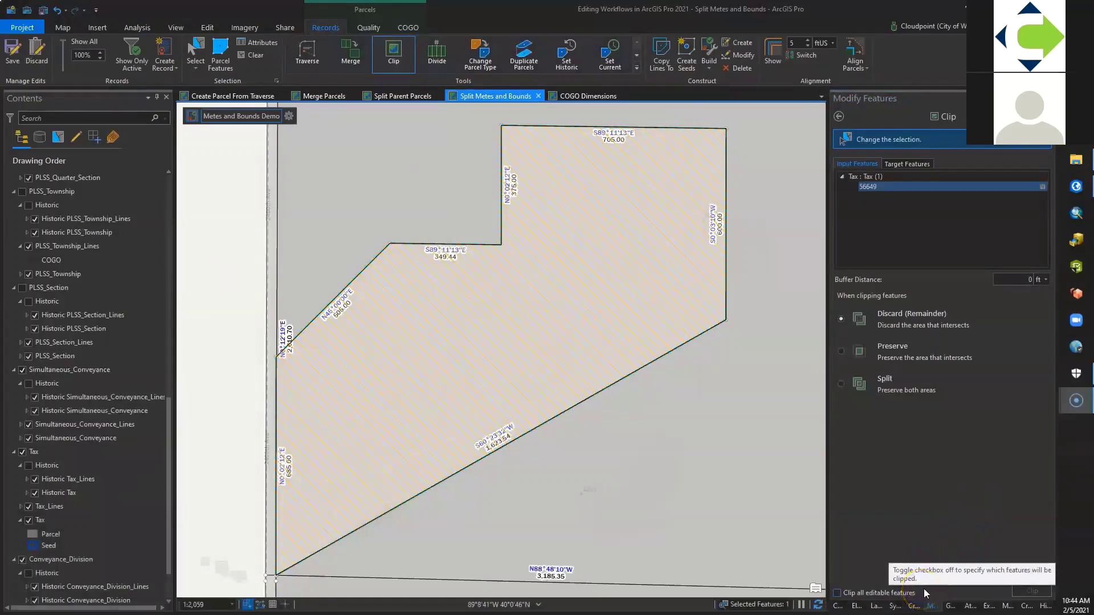
pyautogui.click(920, 163)
pyautogui.click(895, 272)
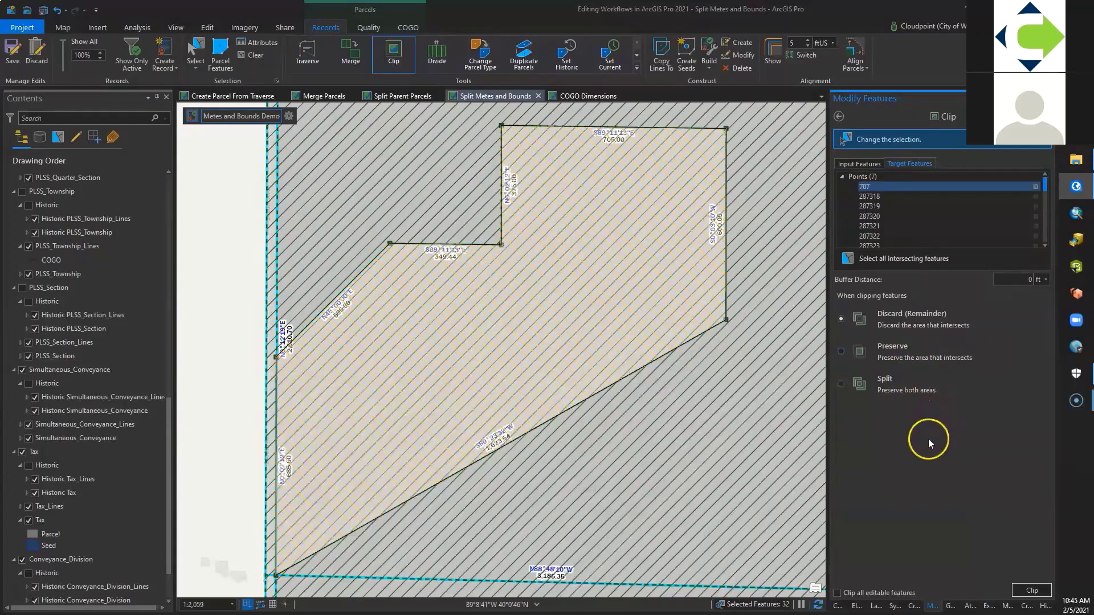
pyautogui.click(1022, 594)
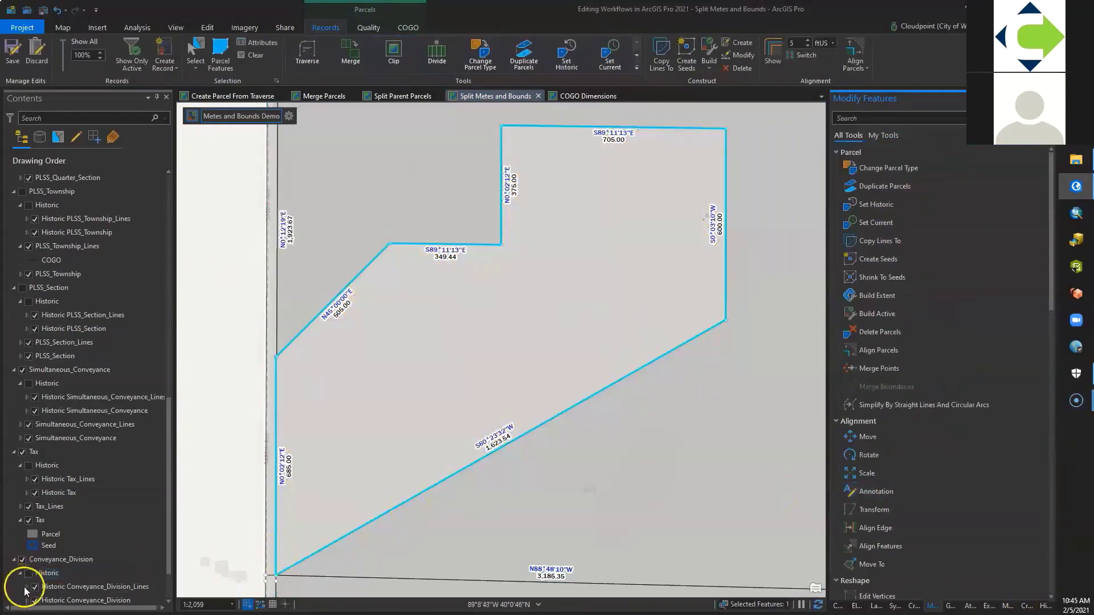
# Examine the selected Tax parcel's attributes, including its creating record, creator and creation date
pyautogui.scroll(-2, 24, 590)
pyautogui.click(971, 494)
pyautogui.click(976, 496)
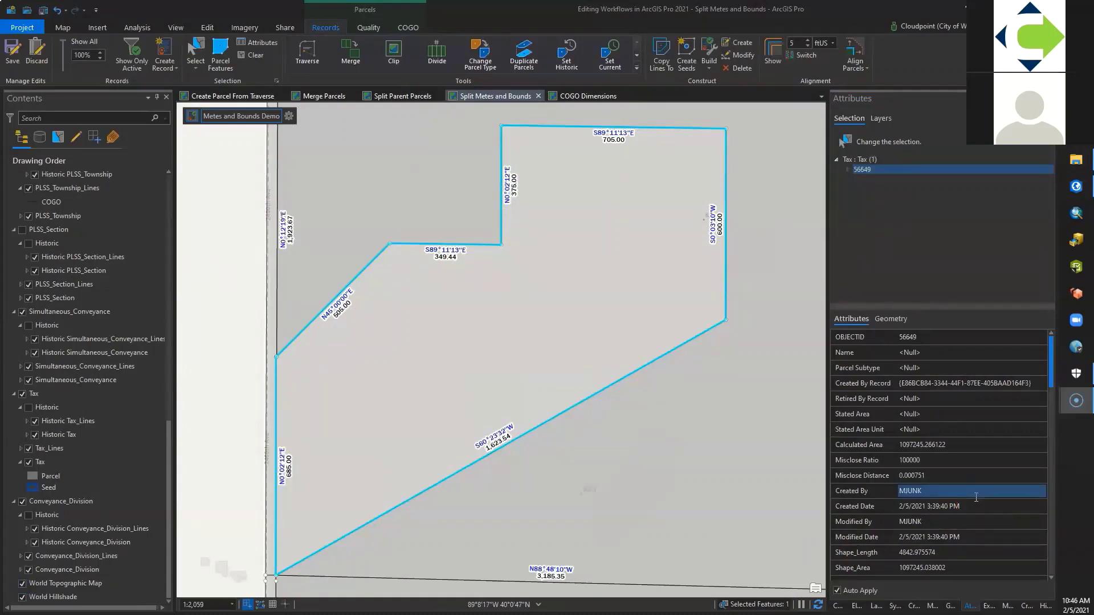
pyautogui.click(959, 495)
pyautogui.click(566, 480)
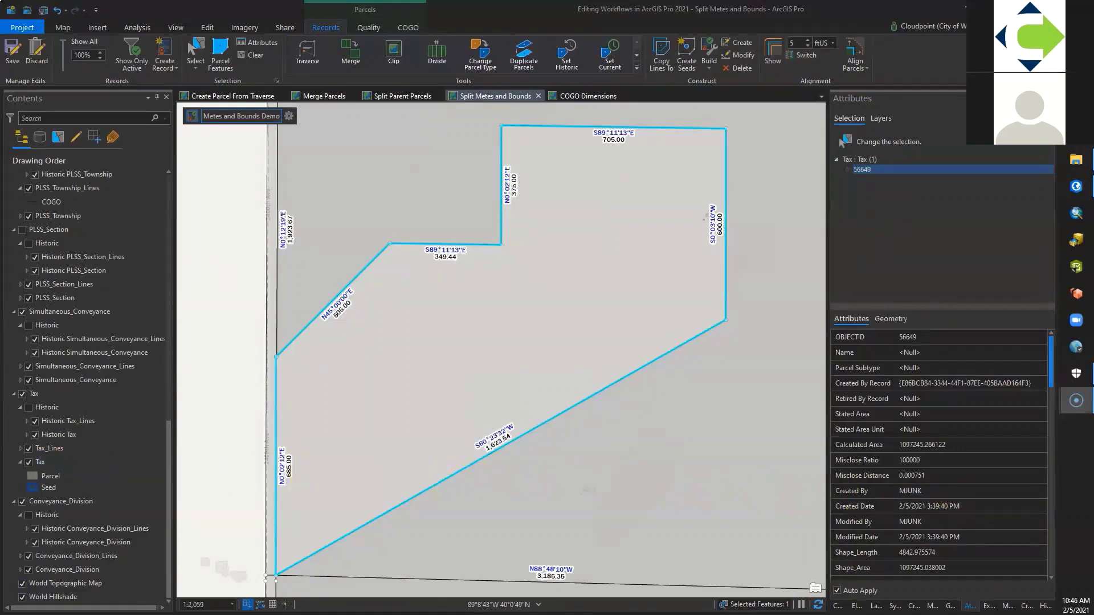
# Turn on the Historic group of the Tax parcel type so the retired parent parcel is drawn
pyautogui.click(29, 410)
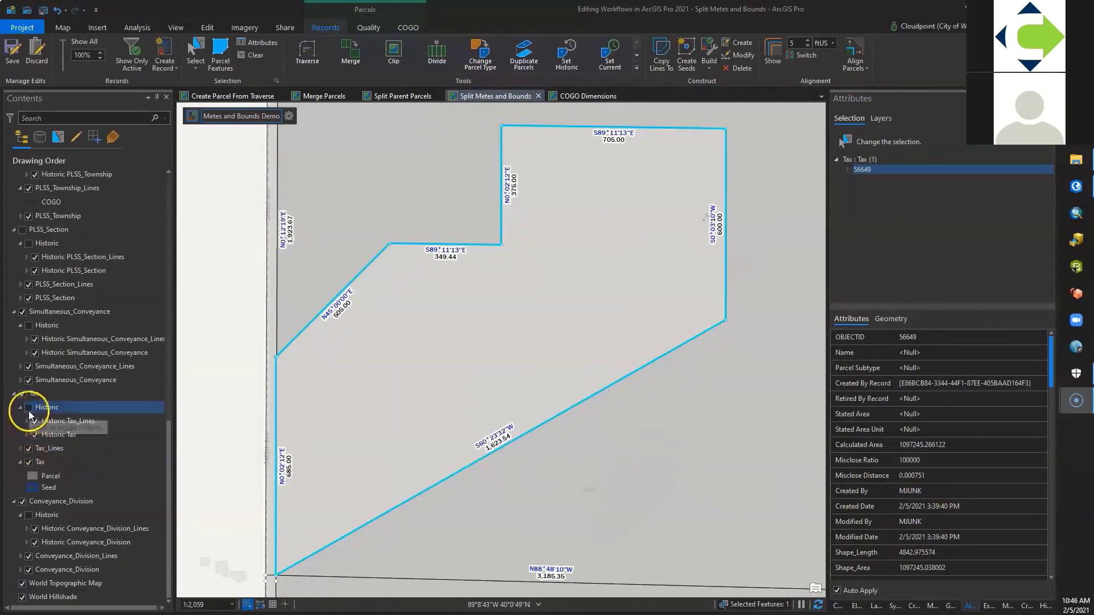
pyautogui.click(28, 407)
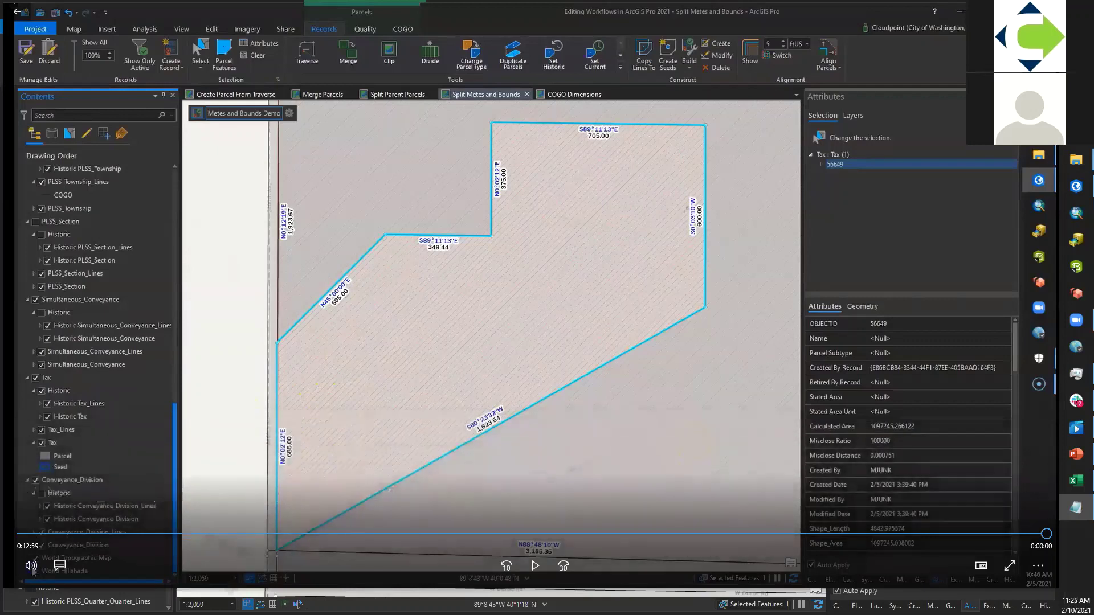
# Switch from the video player to ArcGIS Pro and examine the Create Parcel From Traverse map's parcel type layers, from Block down to PLSS_Township
pyautogui.hotkey('alt', 'Tab')
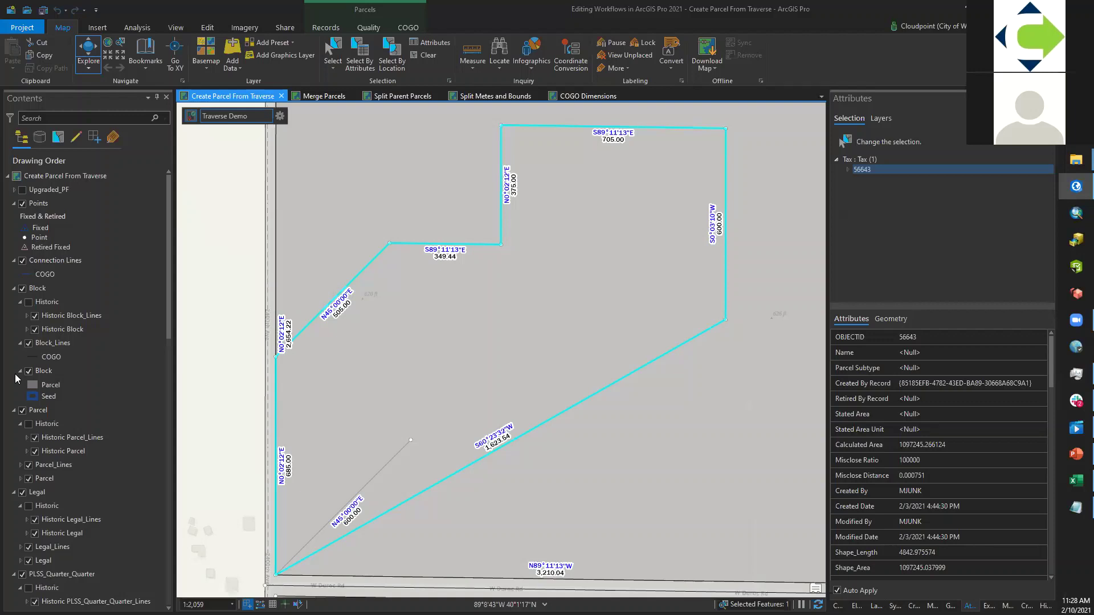
pyautogui.click(47, 376)
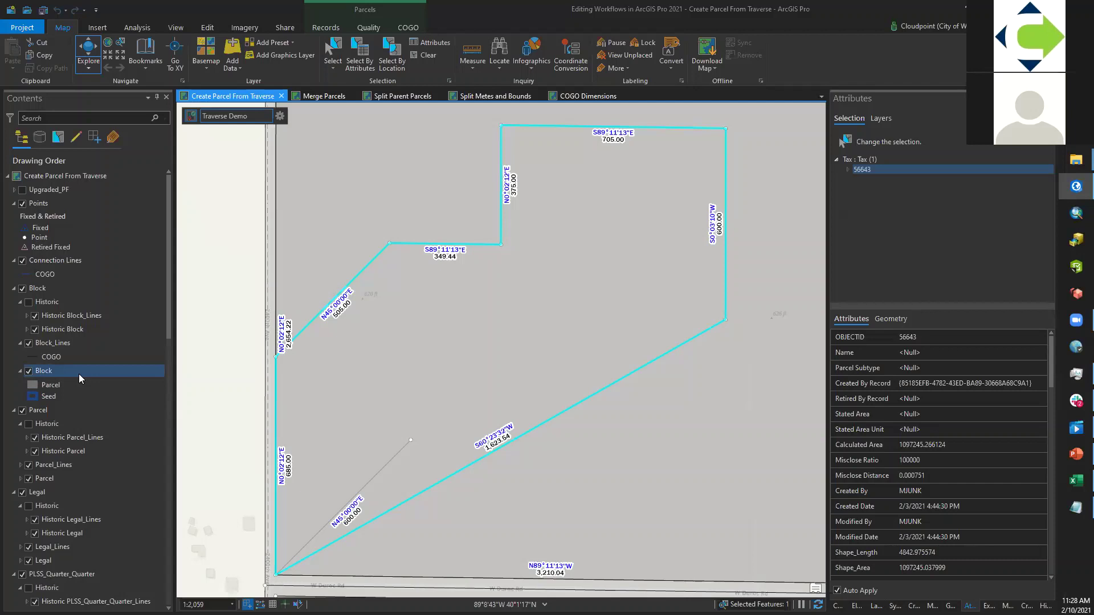
pyautogui.click(90, 332)
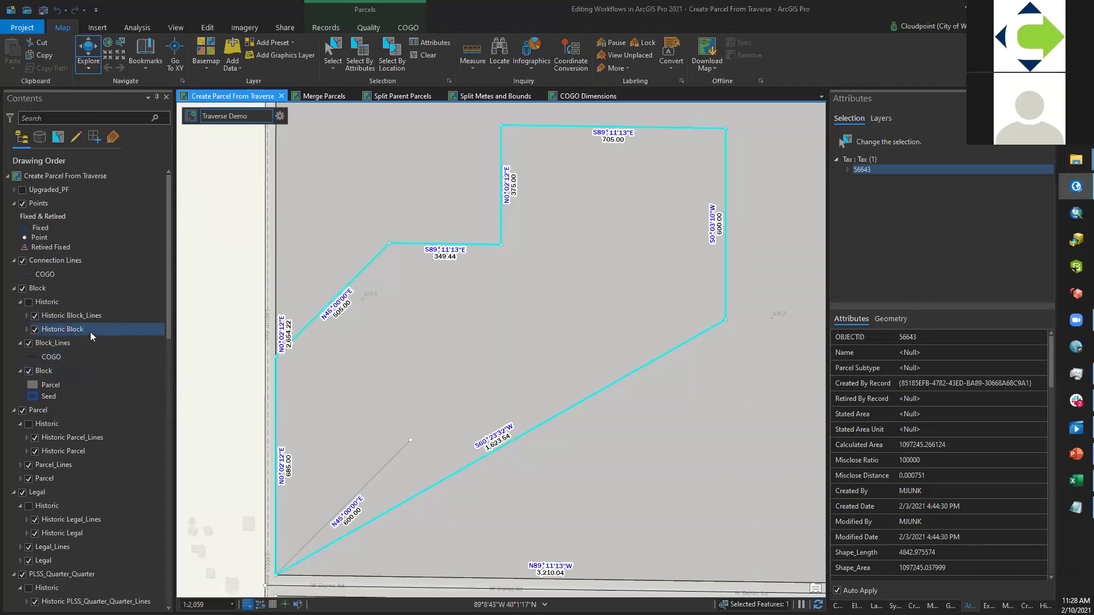
pyautogui.click(81, 291)
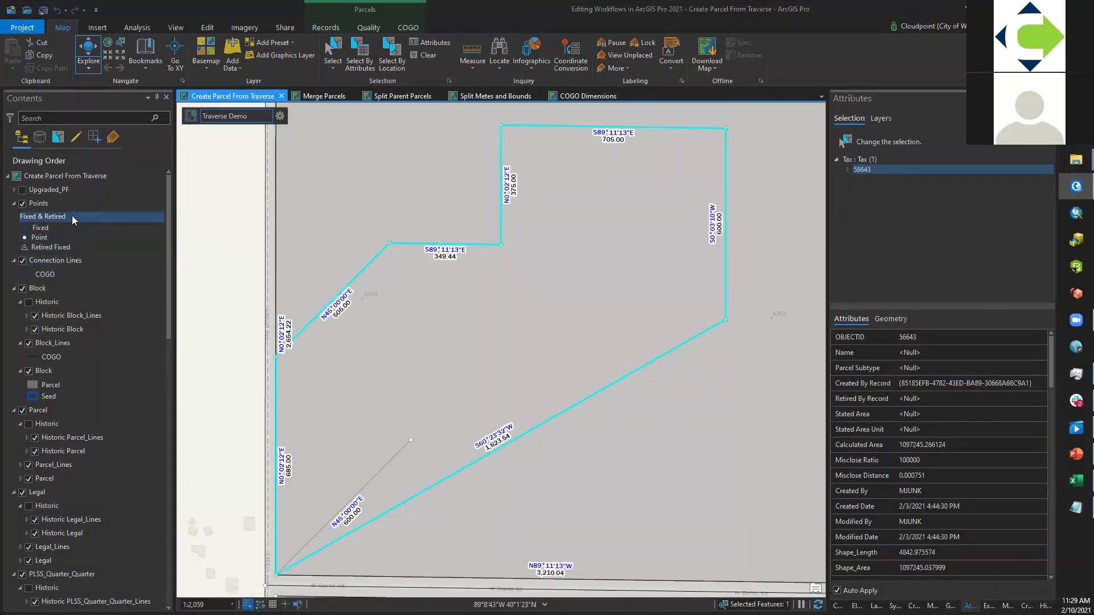
pyautogui.click(43, 289)
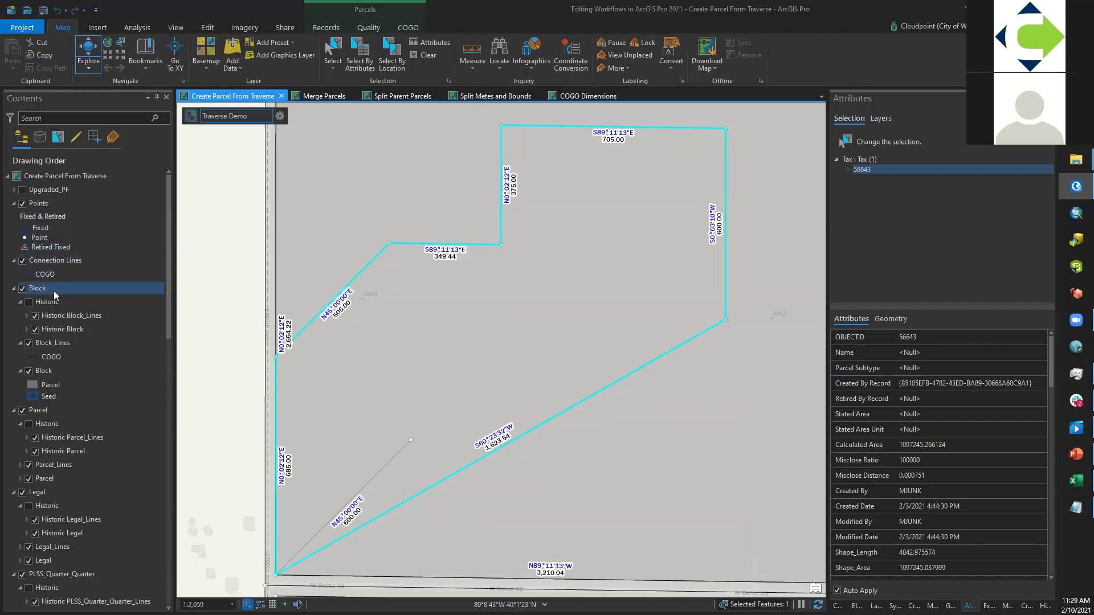
pyautogui.click(58, 346)
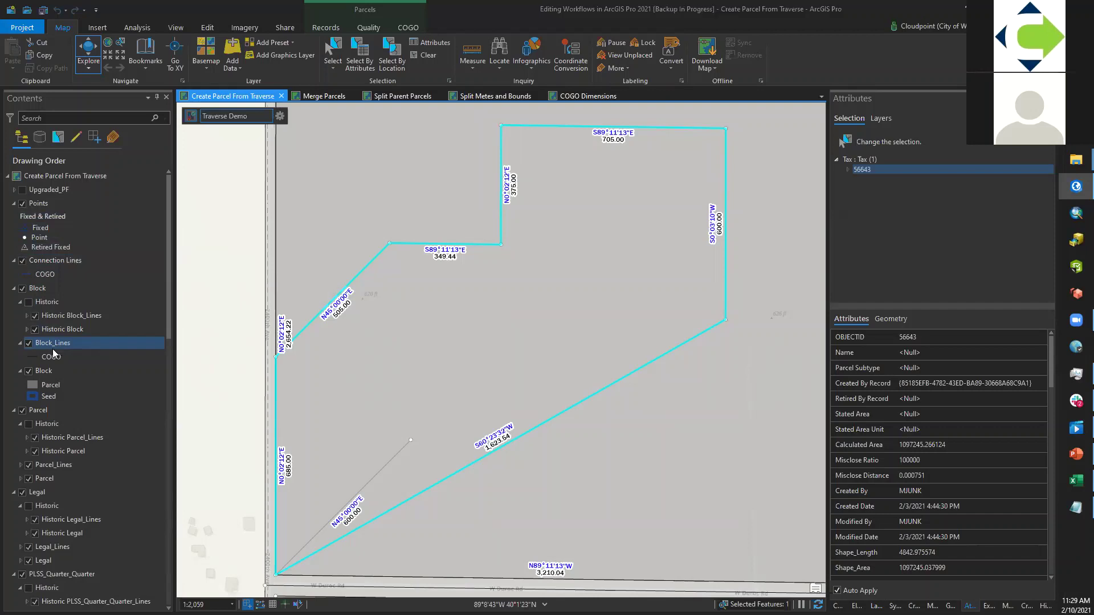
pyautogui.scroll(-5, 73, 423)
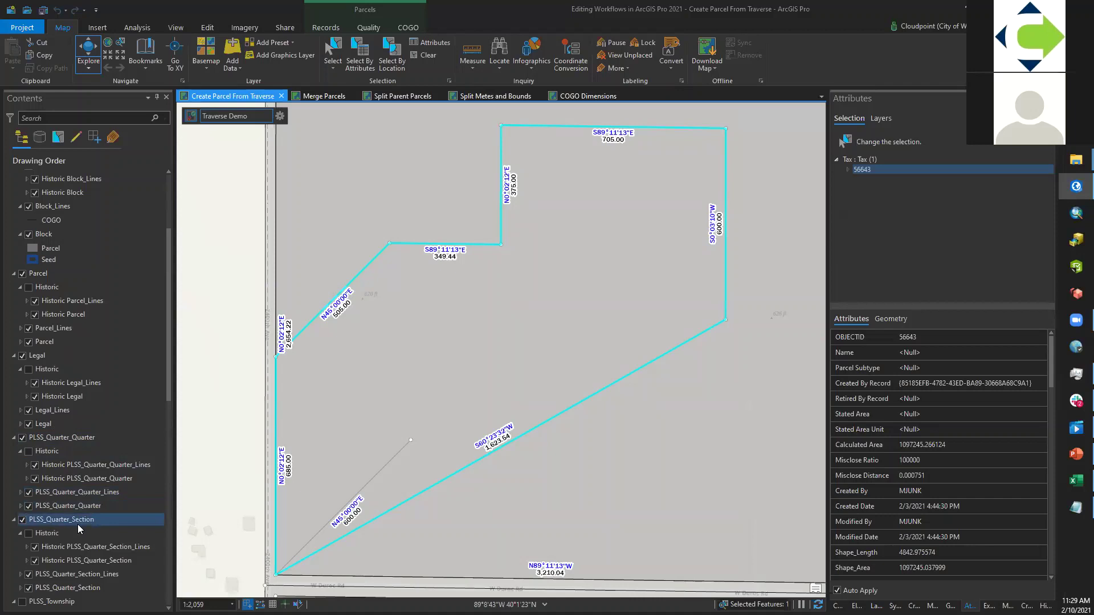
pyautogui.scroll(-2, 78, 524)
pyautogui.click(95, 524)
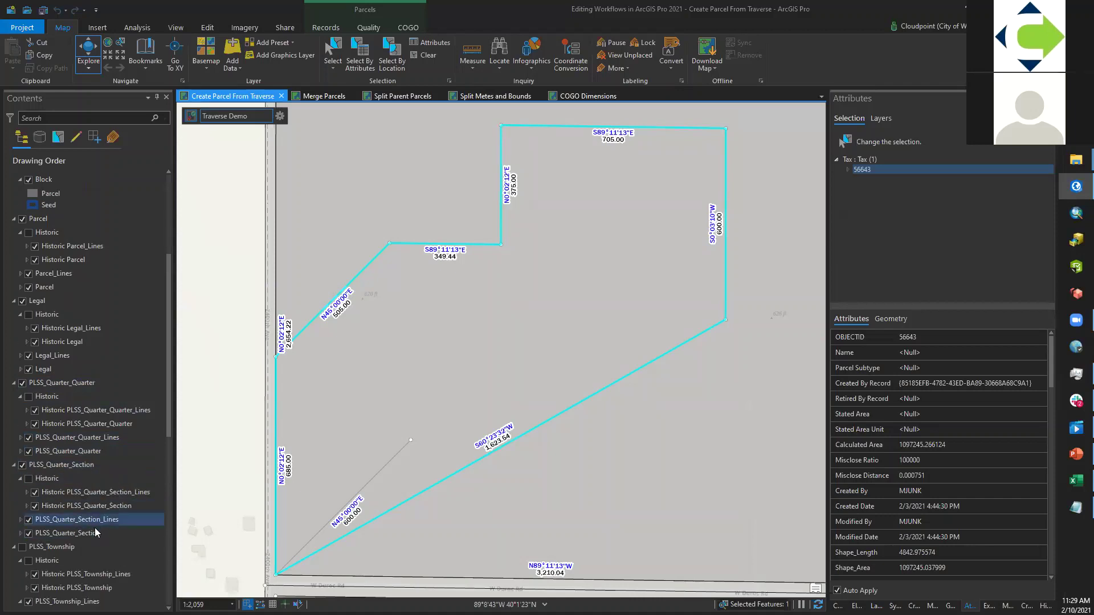
pyautogui.click(96, 533)
pyautogui.click(79, 574)
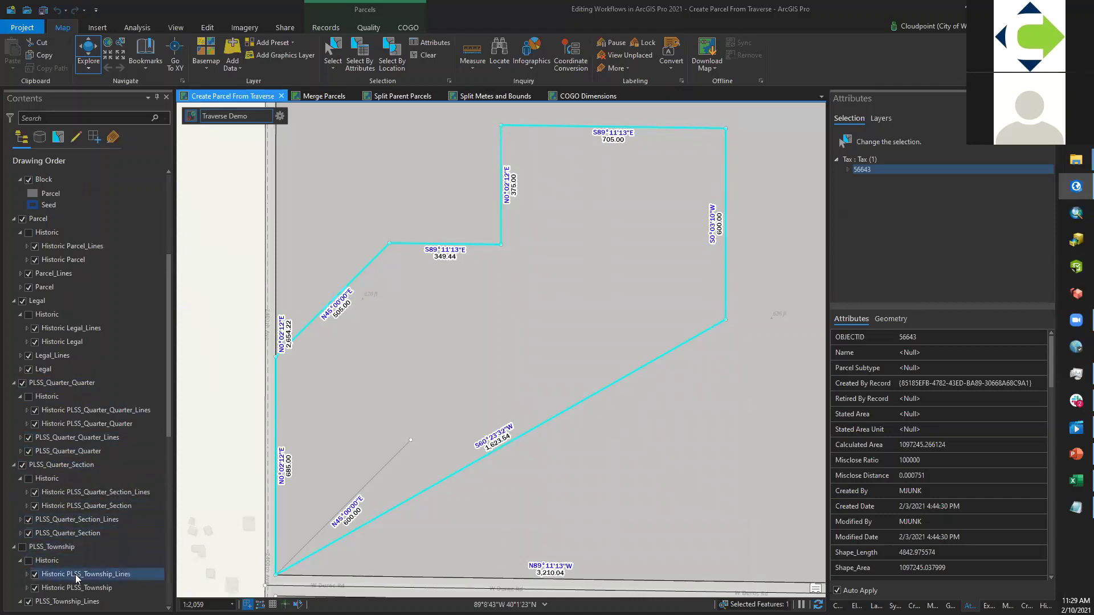